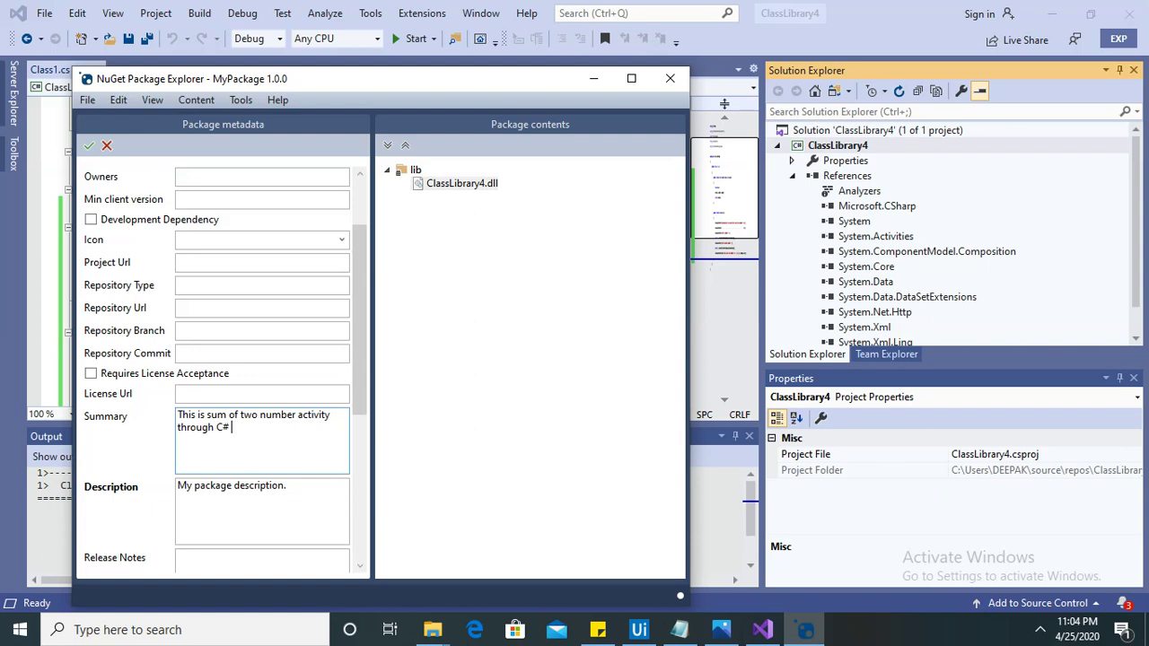
# Save the package as ActivitiesSumoftwono.1.0.0 in NuGet package file format in ClassLibrary4's bin\Debug folder.
pyautogui.click(357, 570)
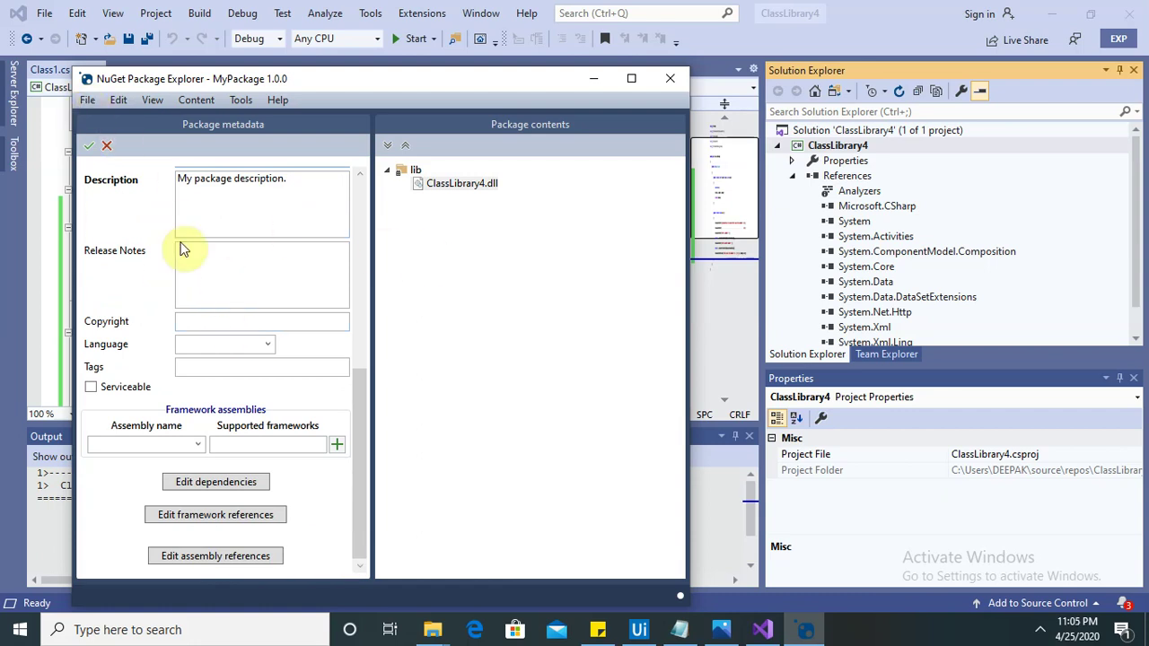
pyautogui.click(86, 102)
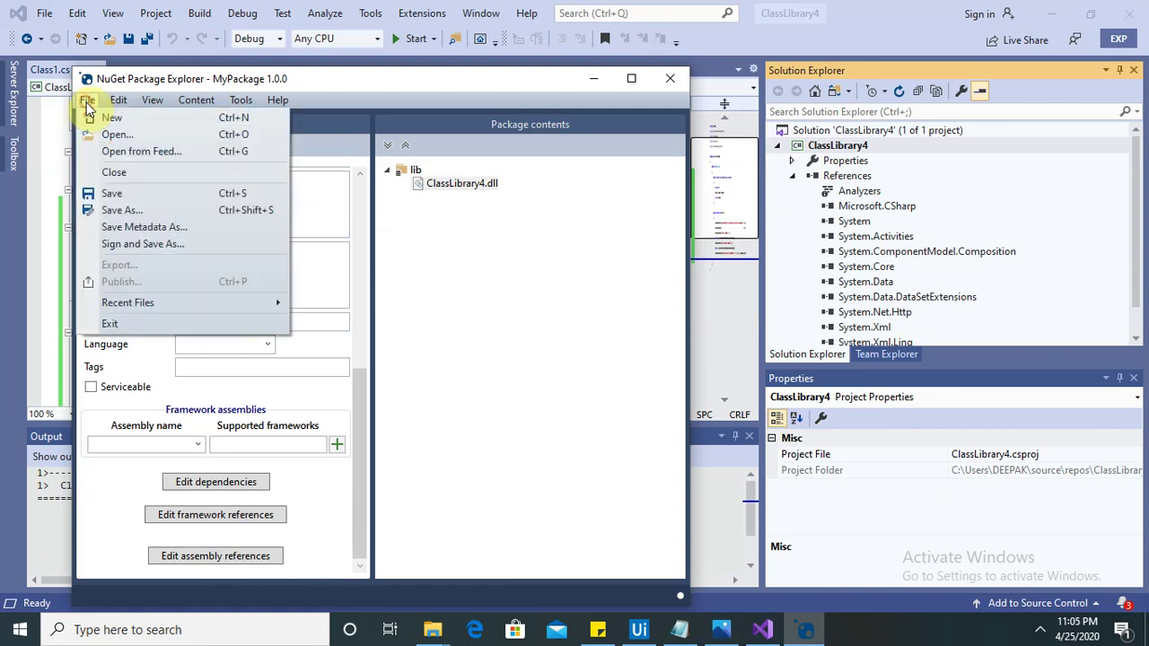
pyautogui.click(140, 210)
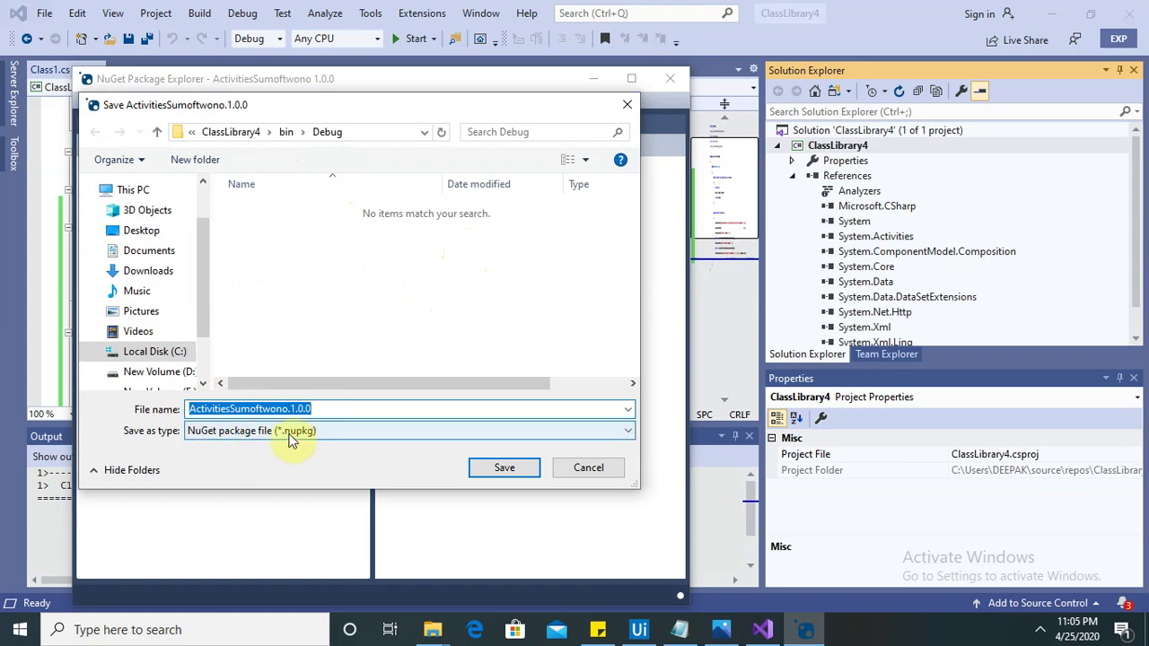
pyautogui.click(516, 470)
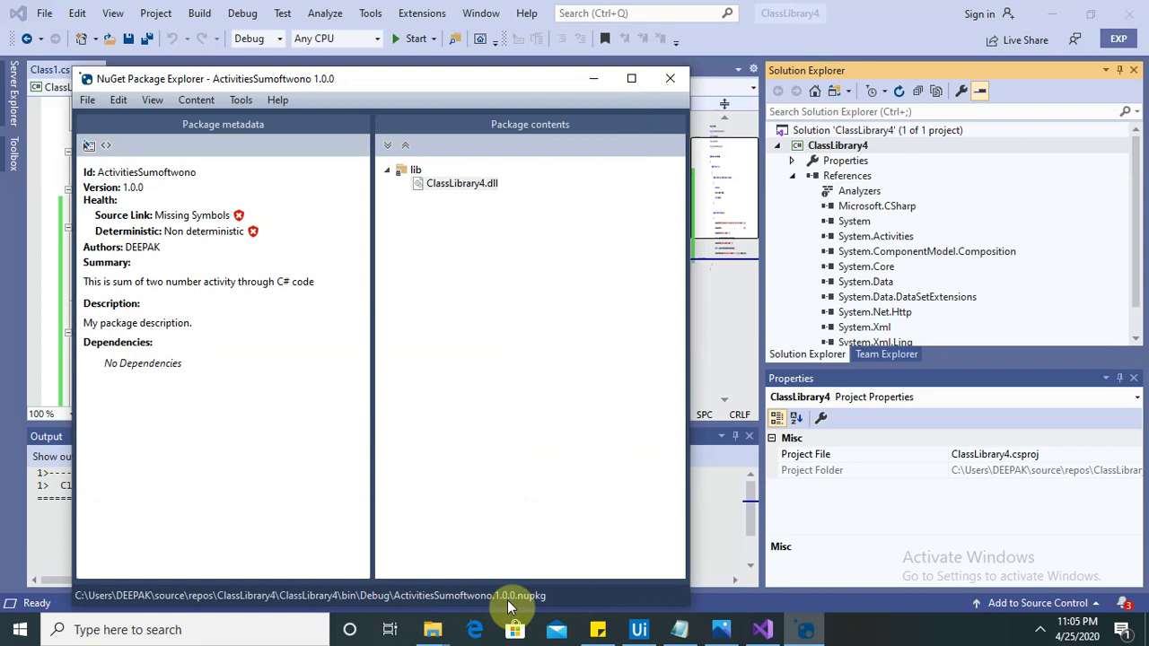
pyautogui.click(666, 82)
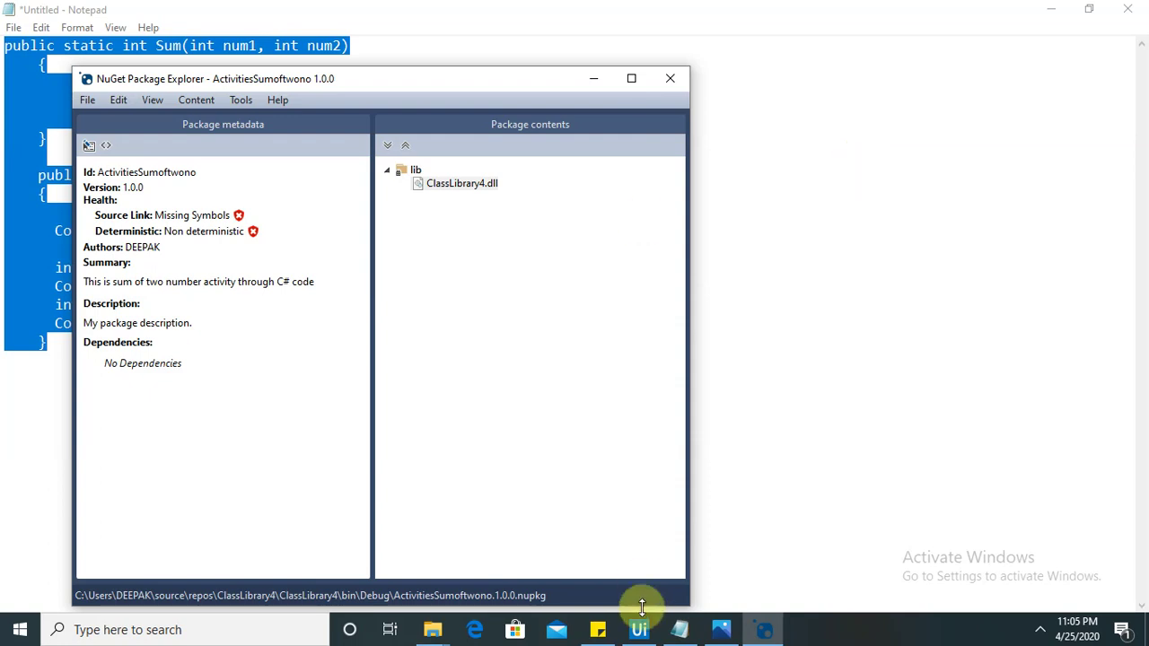
# Switch to the File Explorer window that has the .nuget packages folder open.
pyautogui.moveTo(638, 639)
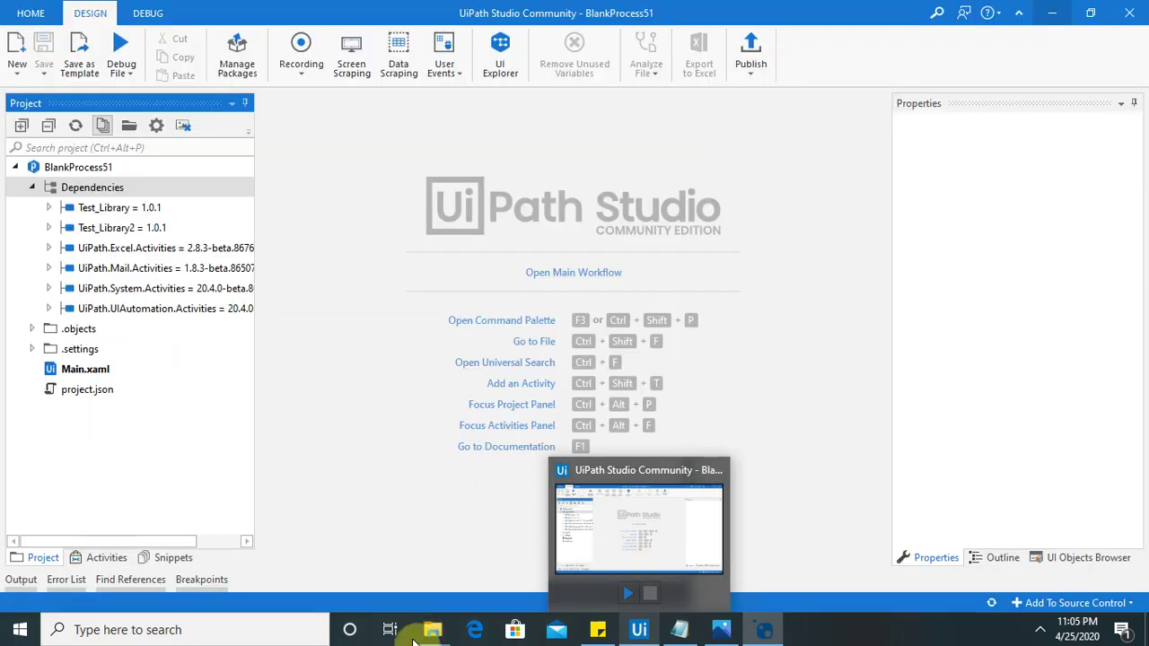
pyautogui.click(431, 629)
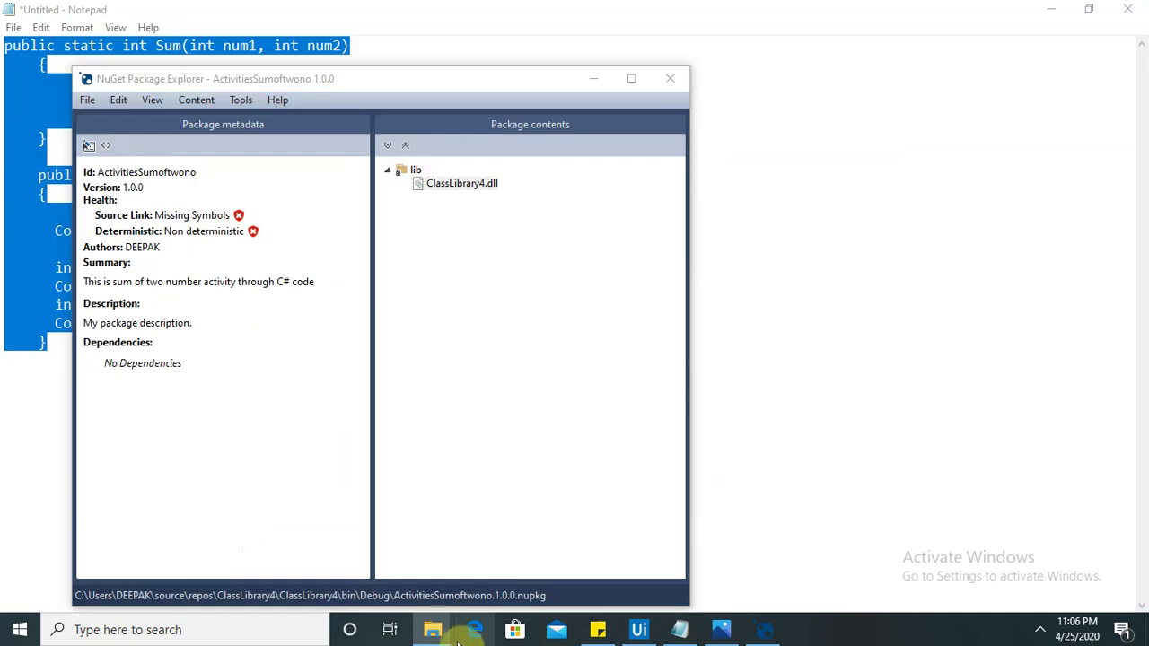
pyautogui.click(251, 556)
pyautogui.moveTo(431, 629)
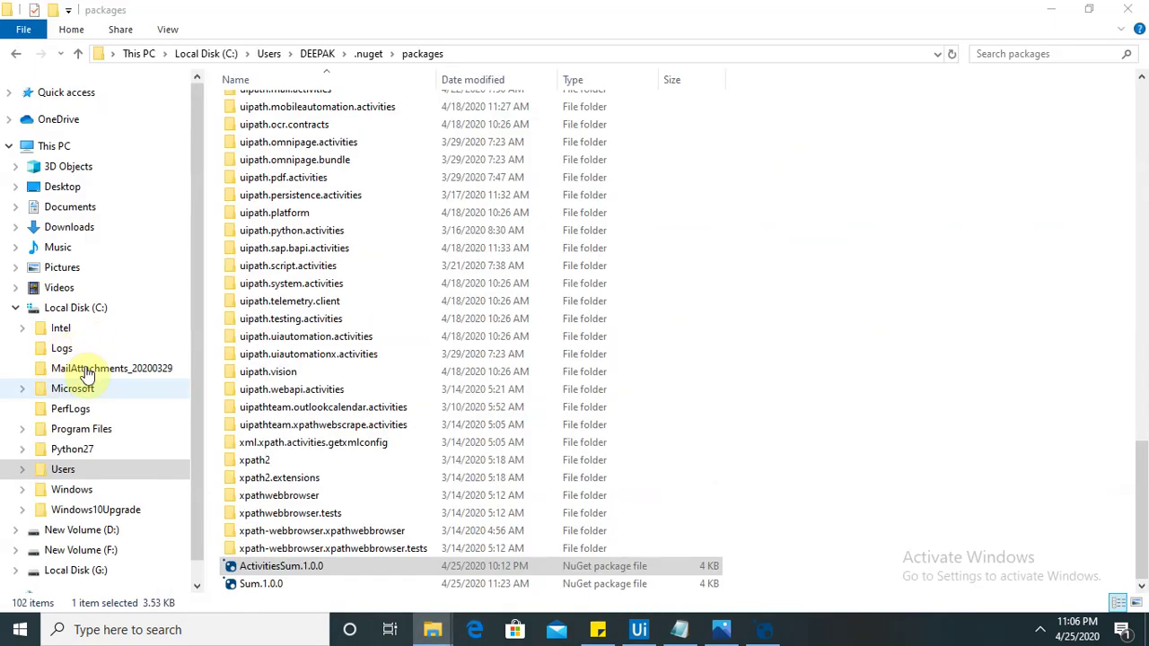
# Look in the .nuget folder of the user's profile on Local Disk (C:), and go back up to Users.
pyautogui.click(83, 307)
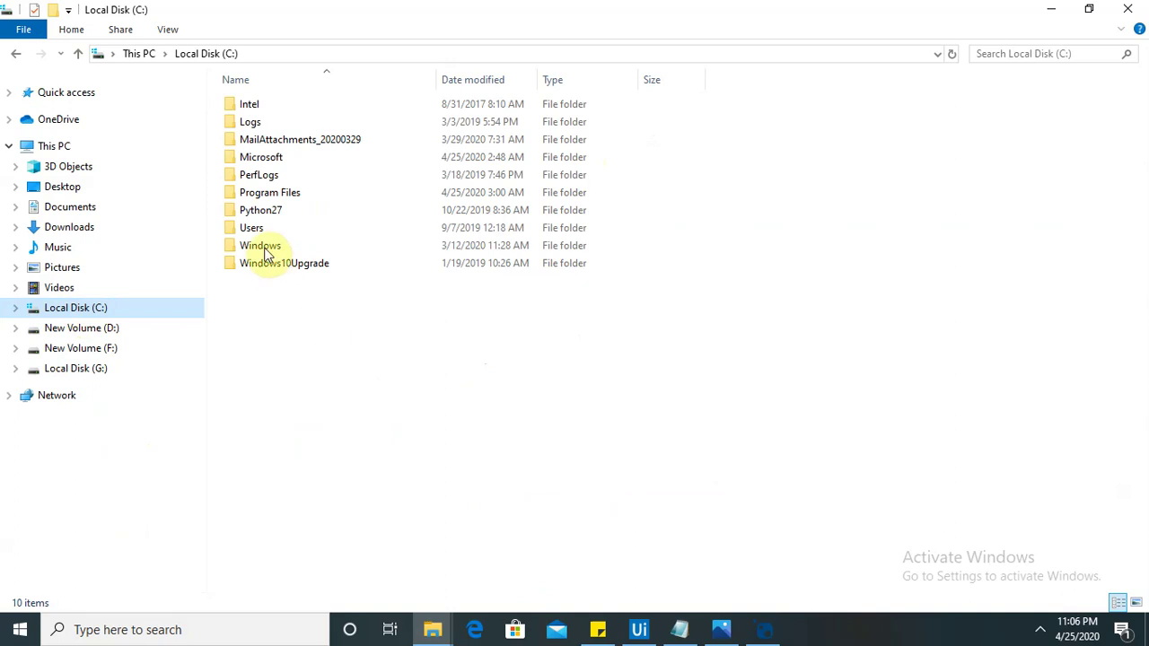
pyautogui.click(261, 232)
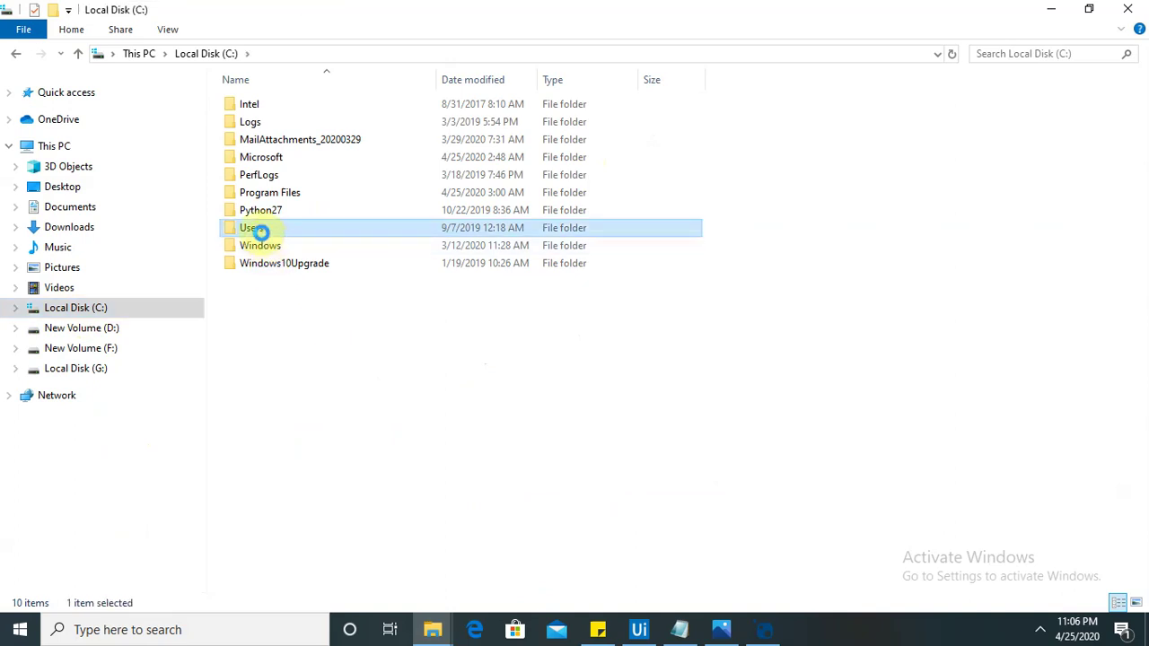
pyautogui.doubleClick(315, 237)
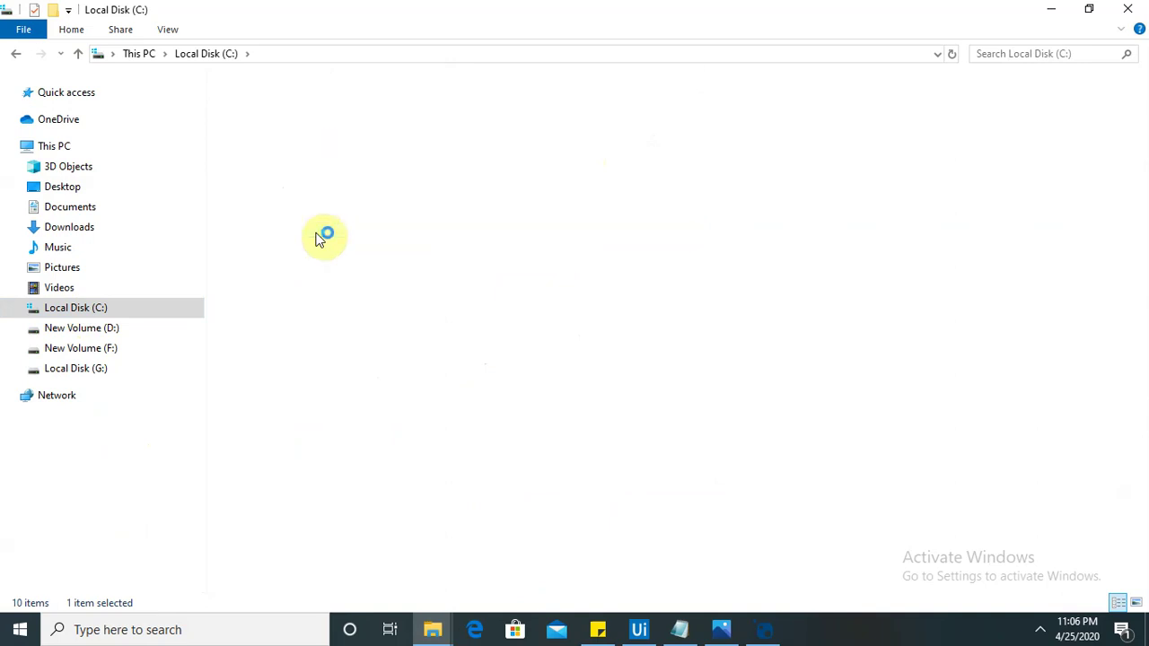
pyautogui.doubleClick(284, 104)
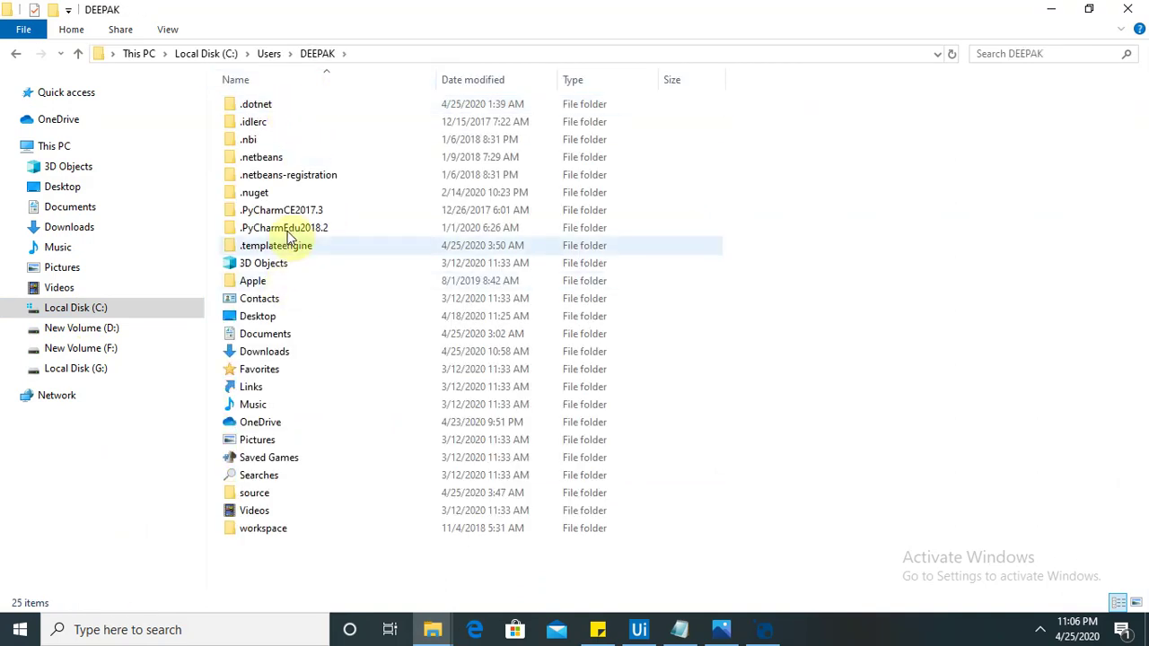
pyautogui.doubleClick(293, 197)
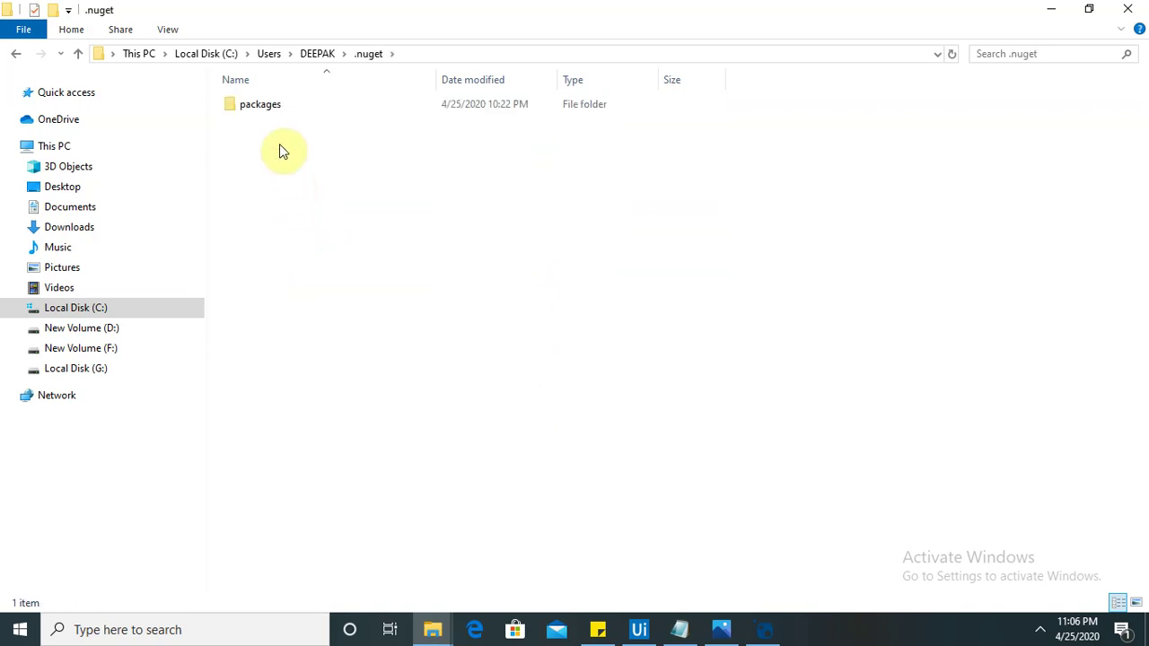
pyautogui.click(81, 55)
pyautogui.click(82, 56)
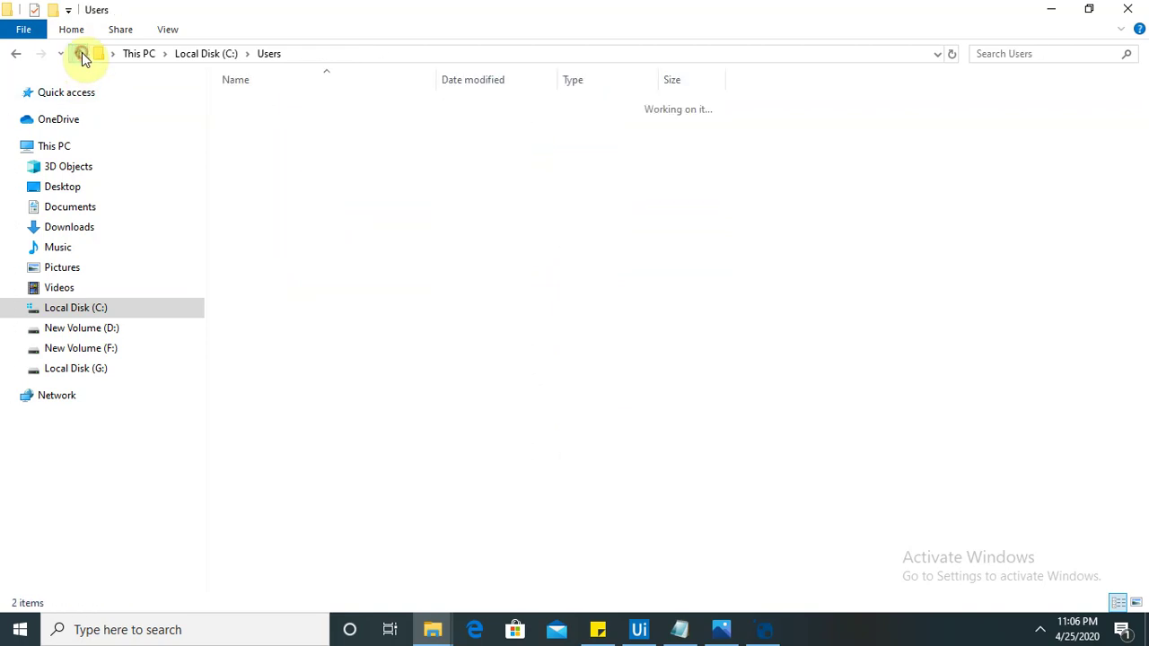
# Look through the ProjectTemplates folder under Documents\Visual Studio 2019\Templates for the saved package.
pyautogui.click(71, 208)
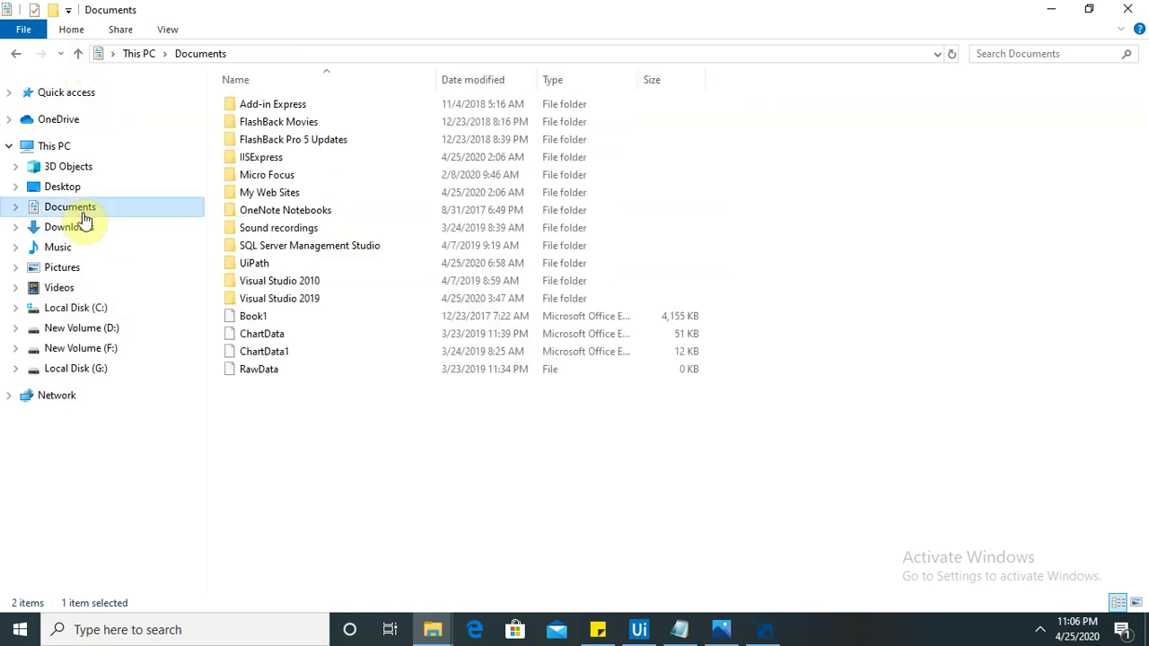
pyautogui.doubleClick(320, 297)
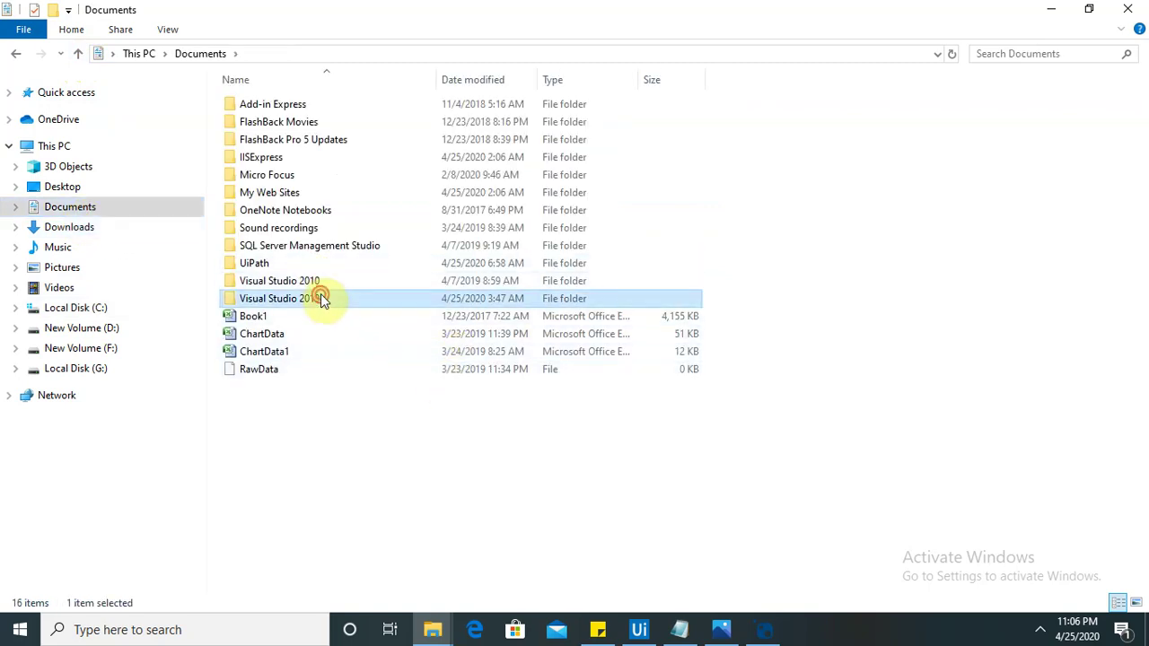
pyautogui.click(291, 123)
pyautogui.doubleClick(292, 125)
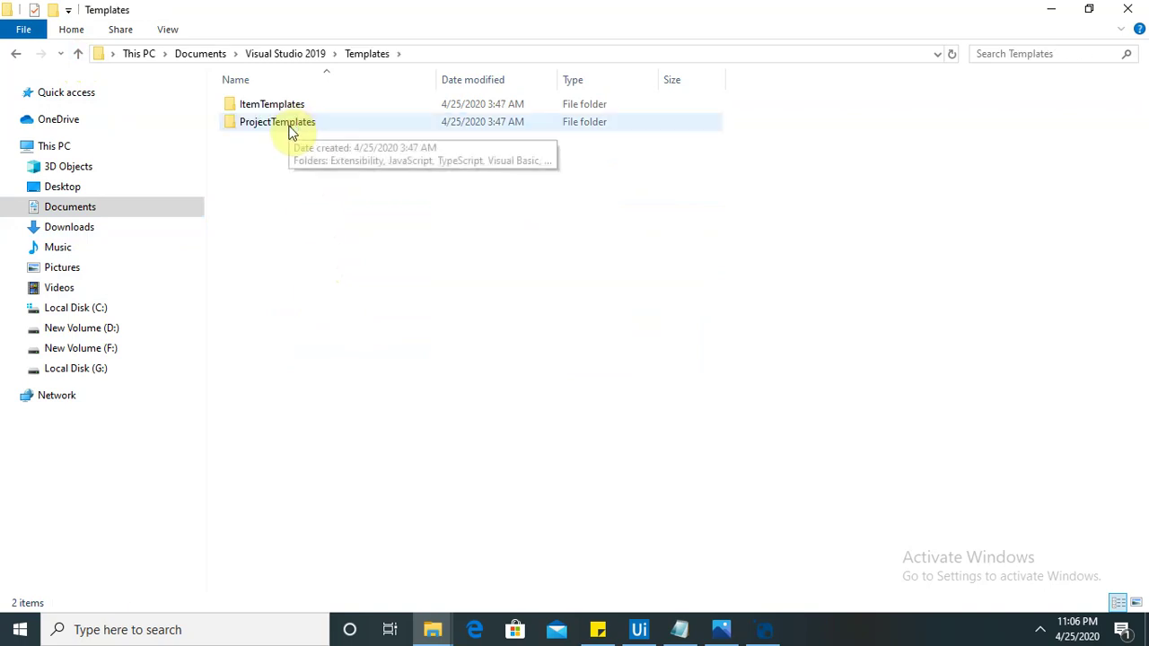
pyautogui.doubleClick(290, 124)
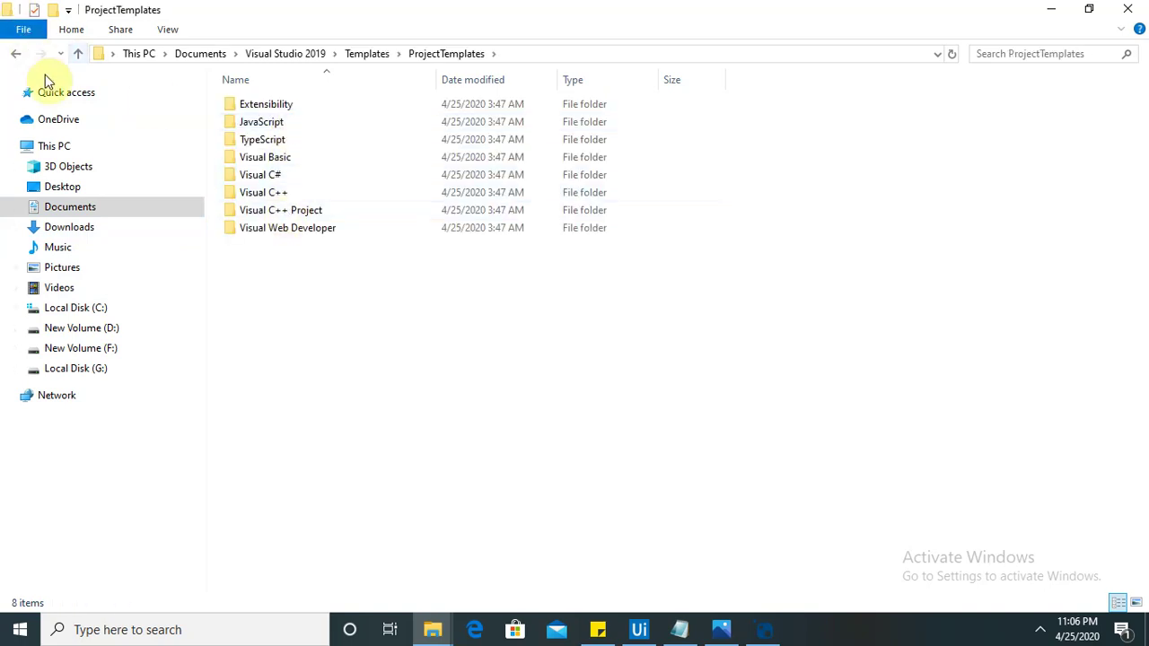
pyautogui.click(78, 56)
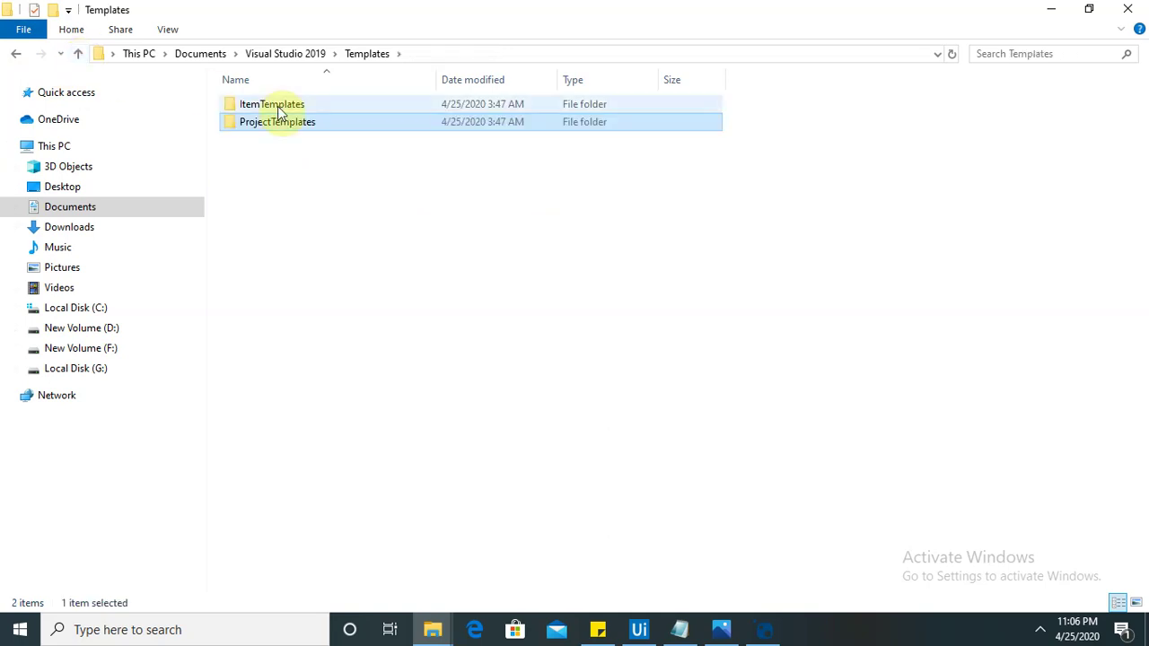
pyautogui.click(271, 123)
pyautogui.doubleClick(271, 123)
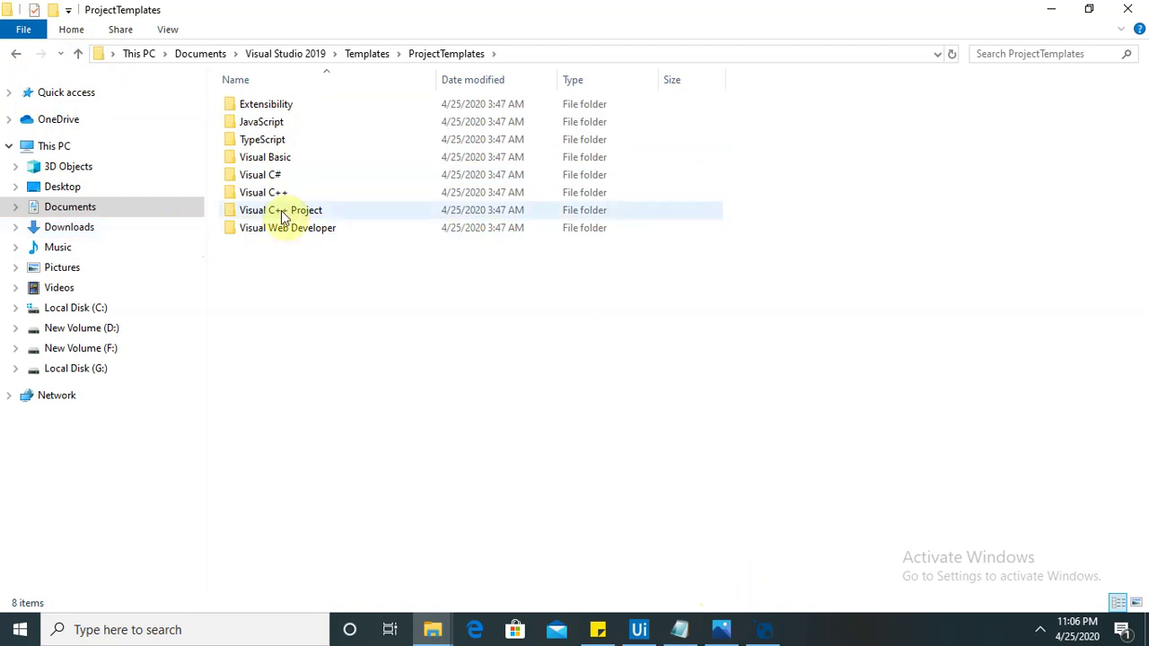
pyautogui.click(78, 54)
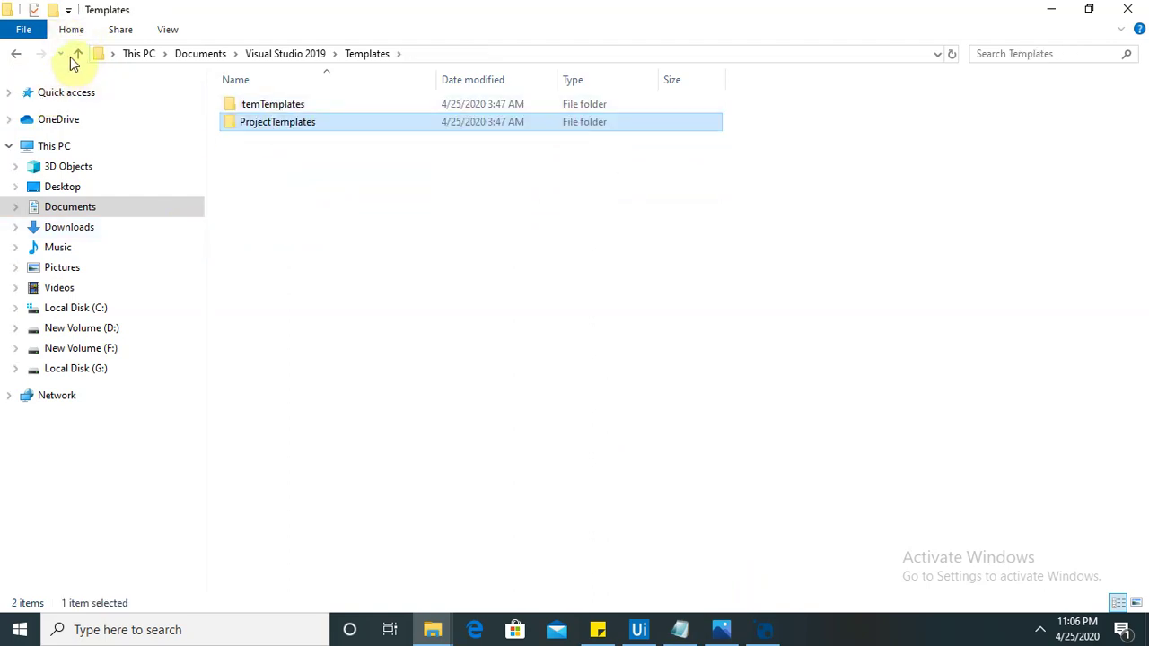
# Check the Visual C# My Code Snippets folder under Visual Studio 2019, and return to Documents.
pyautogui.click(75, 56)
pyautogui.doubleClick(269, 105)
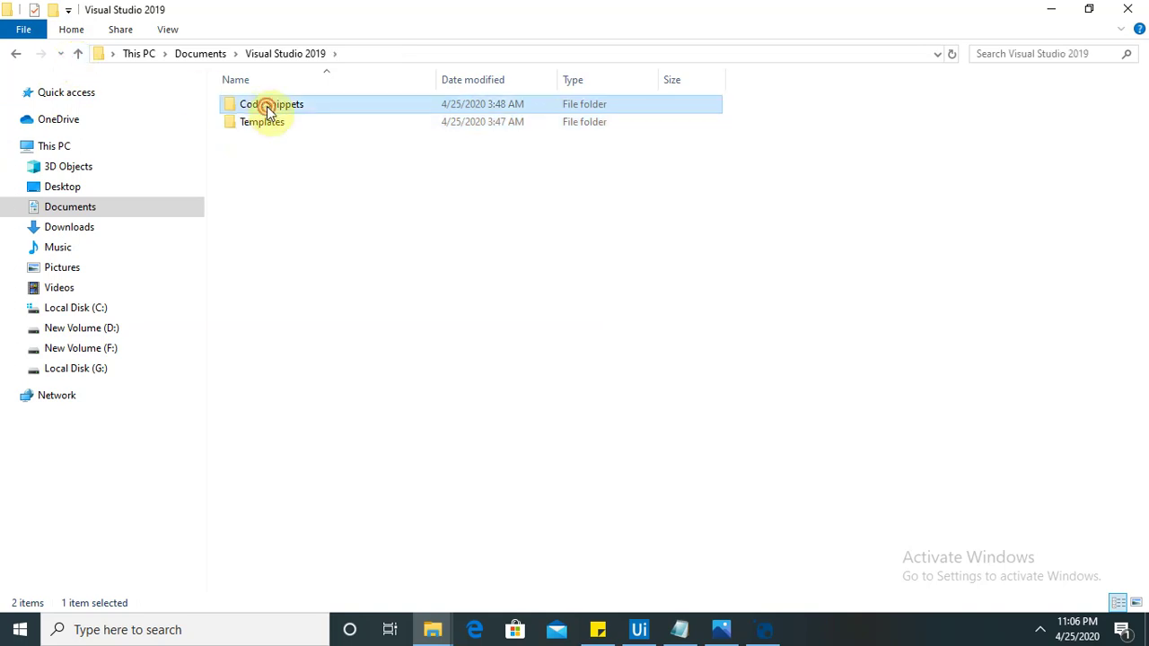
pyautogui.doubleClick(281, 192)
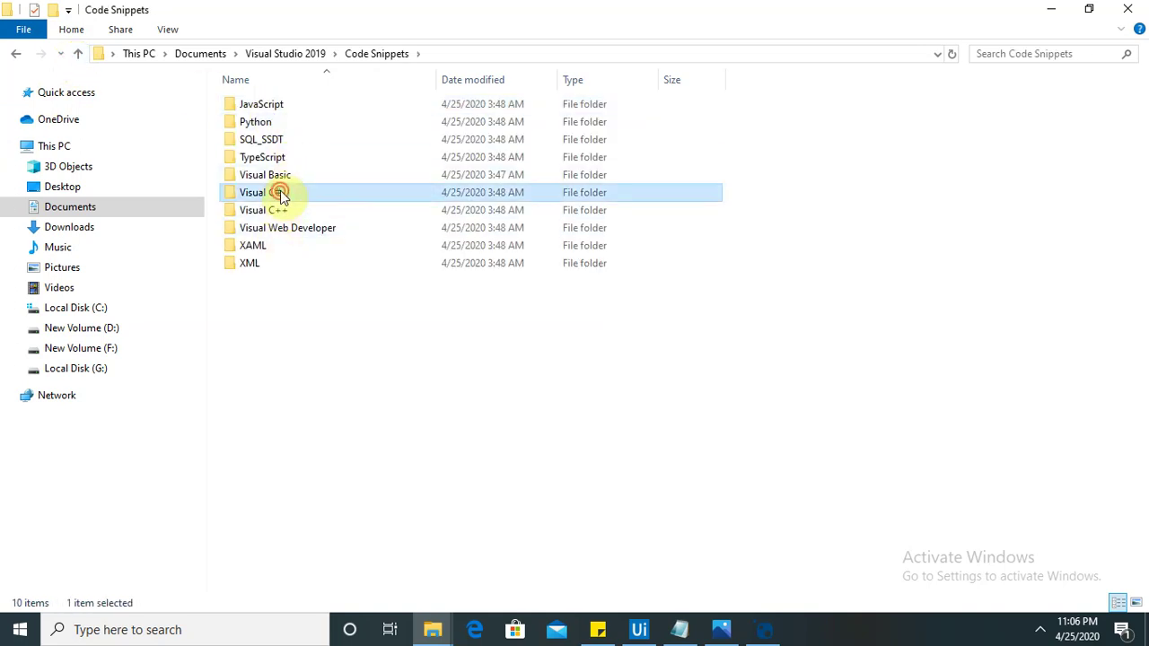
pyautogui.doubleClick(297, 105)
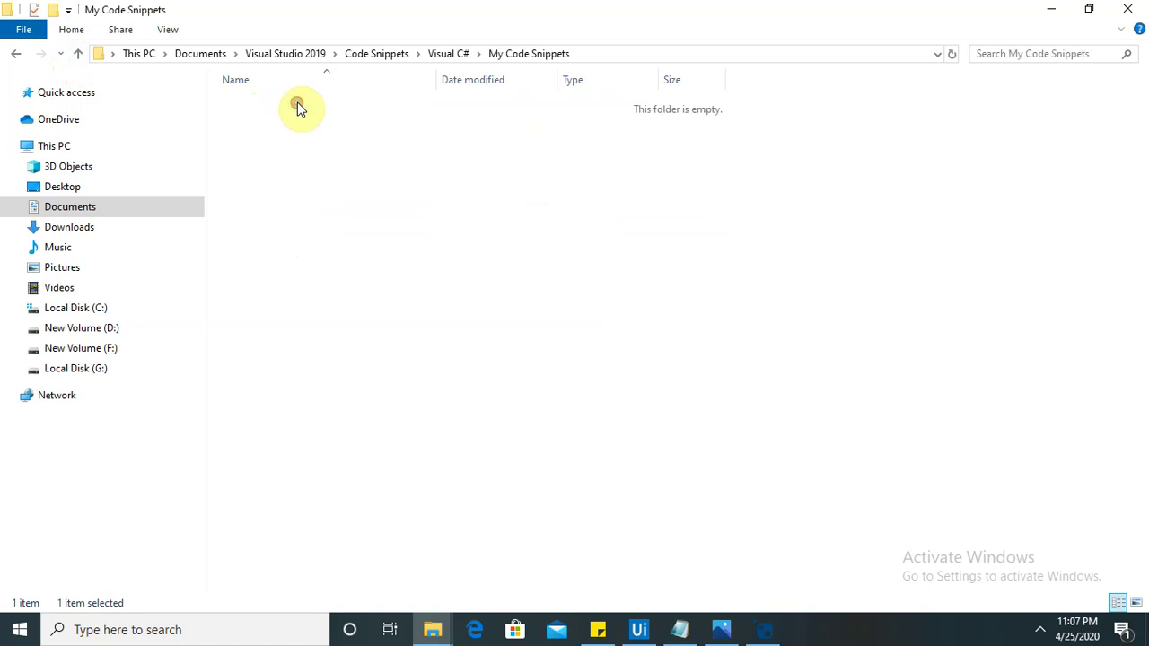
pyautogui.click(78, 54)
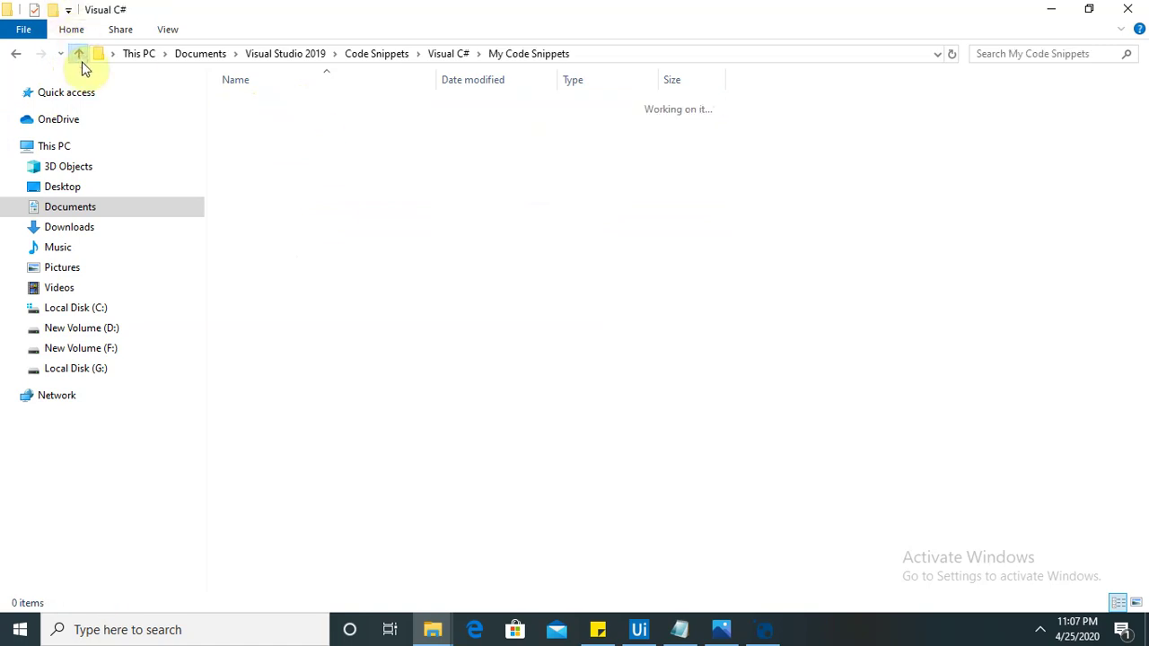
pyautogui.click(80, 57)
pyautogui.click(80, 58)
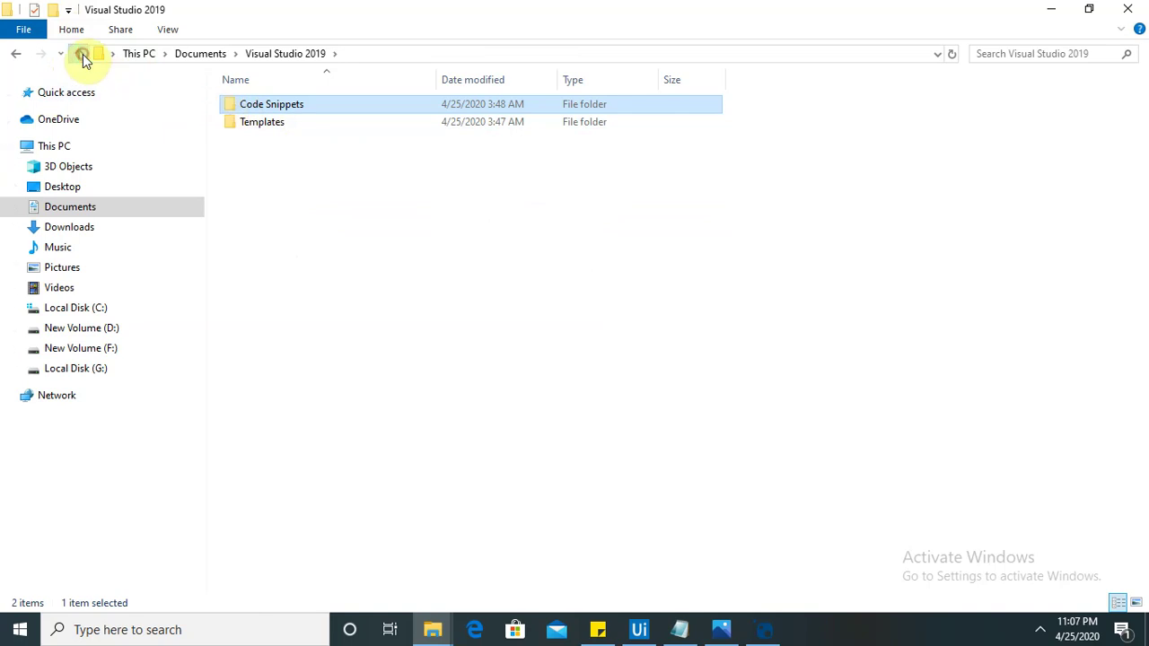
pyautogui.click(81, 55)
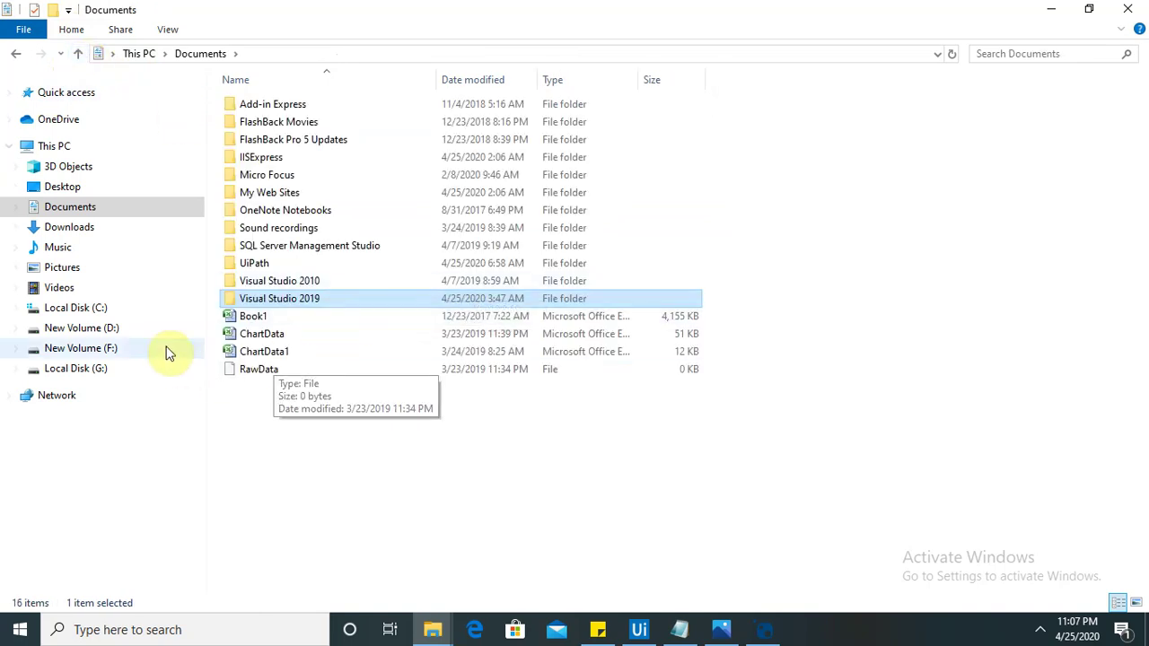
# Check the Windows folder on Local Disk (C:) and return to the drive's root.
pyautogui.click(86, 313)
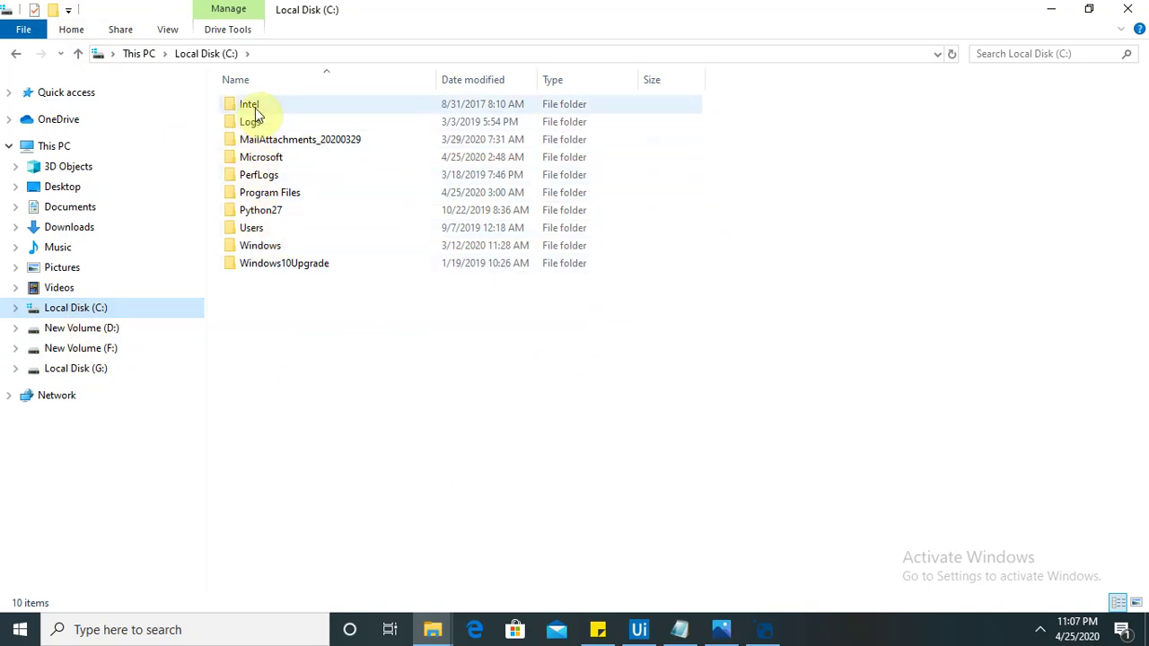
pyautogui.doubleClick(259, 245)
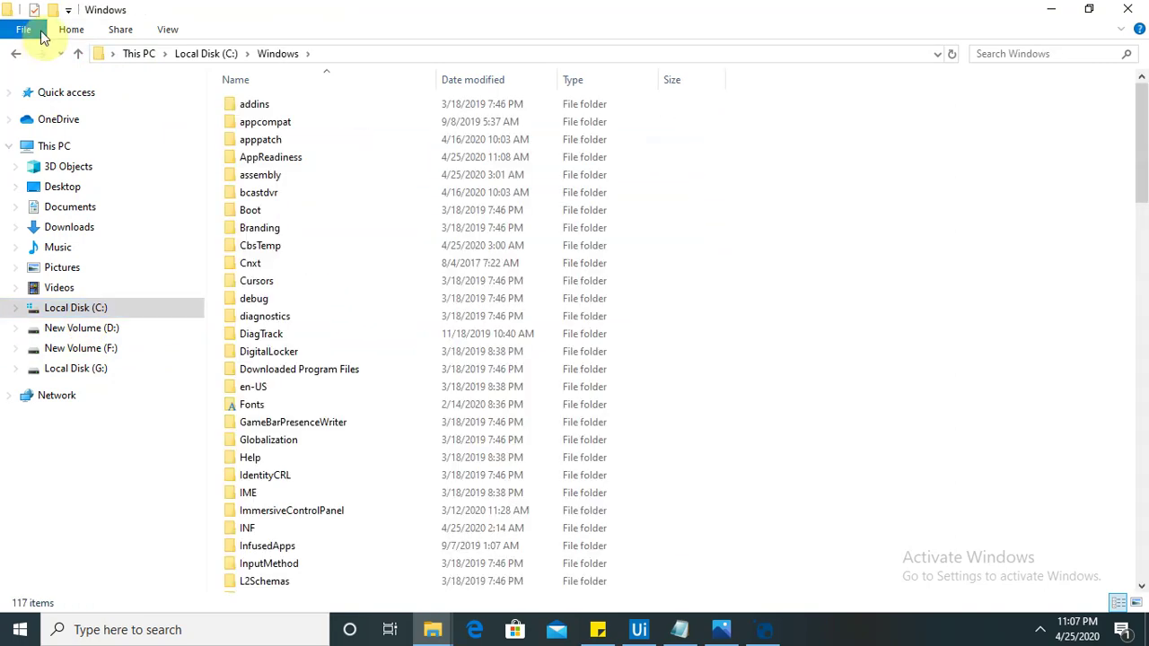
pyautogui.click(78, 54)
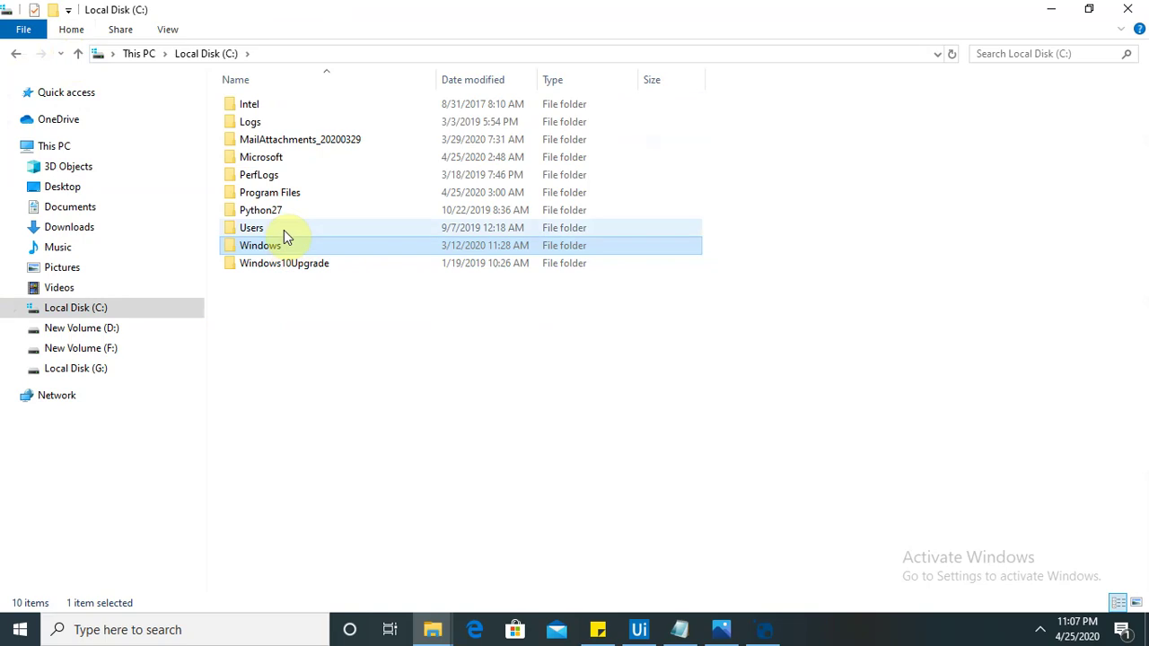
# Open source\repos\ClassLibrary4\ClassLibrary4\bin\Debug in the user's profile folder and copy the ActivitiesSumoftwono.1.0.0 package file.
pyautogui.doubleClick(284, 230)
pyautogui.doubleClick(262, 102)
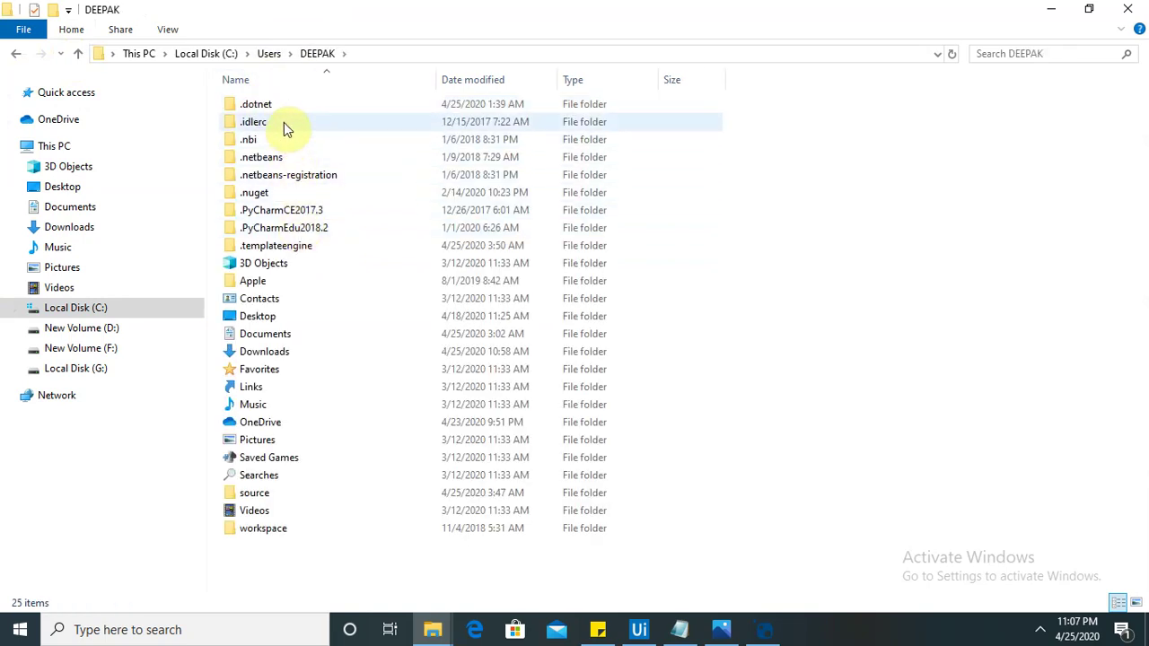
pyautogui.doubleClick(265, 495)
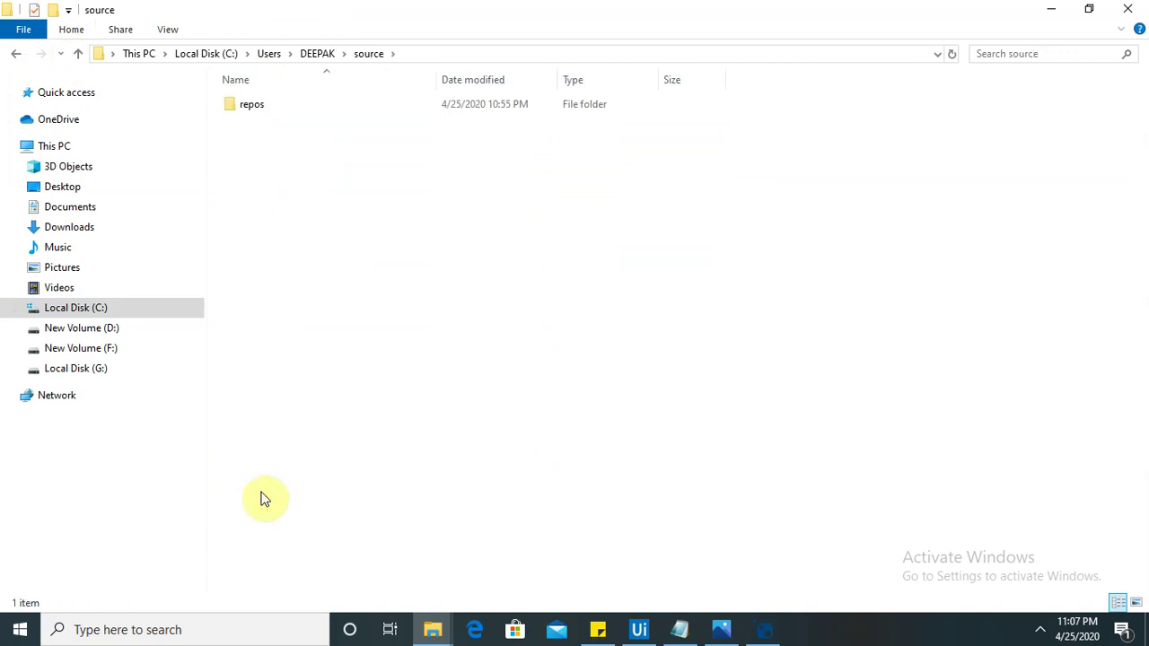
pyautogui.doubleClick(256, 101)
pyautogui.doubleClick(290, 162)
pyautogui.click(297, 110)
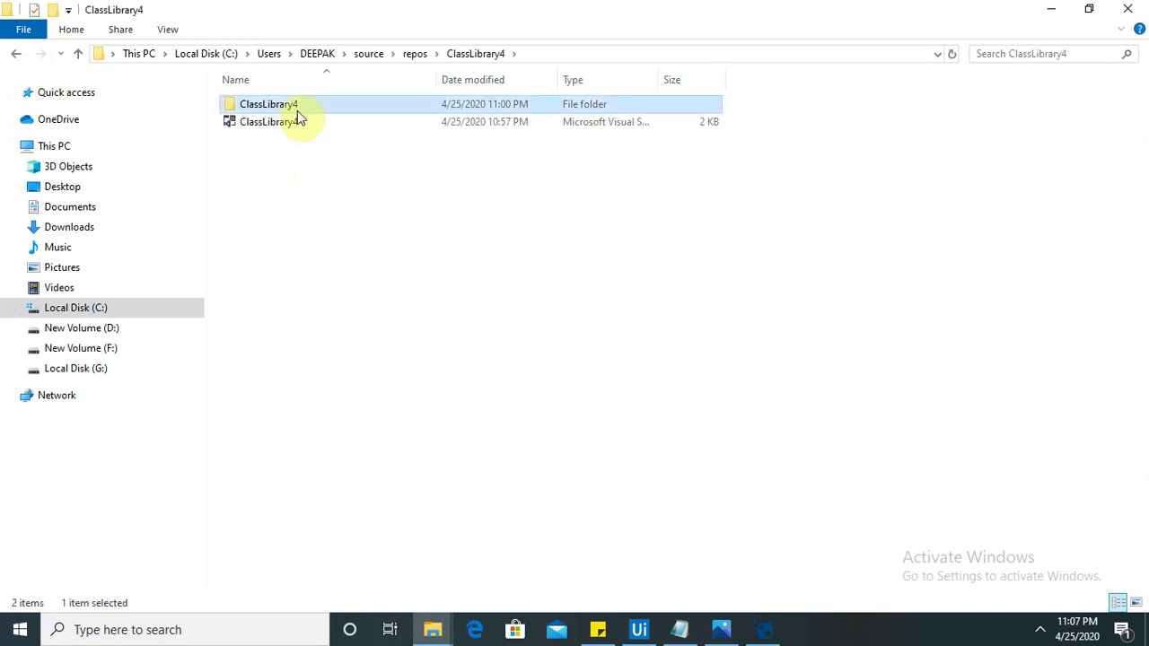
pyautogui.doubleClick(298, 110)
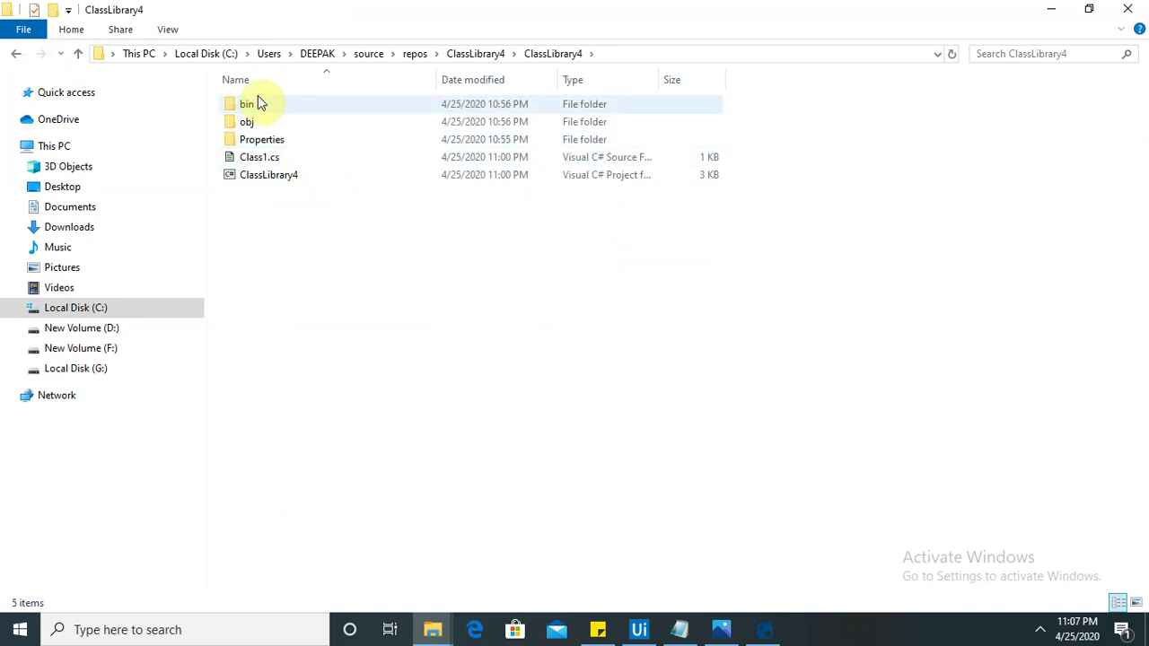
pyautogui.doubleClick(257, 104)
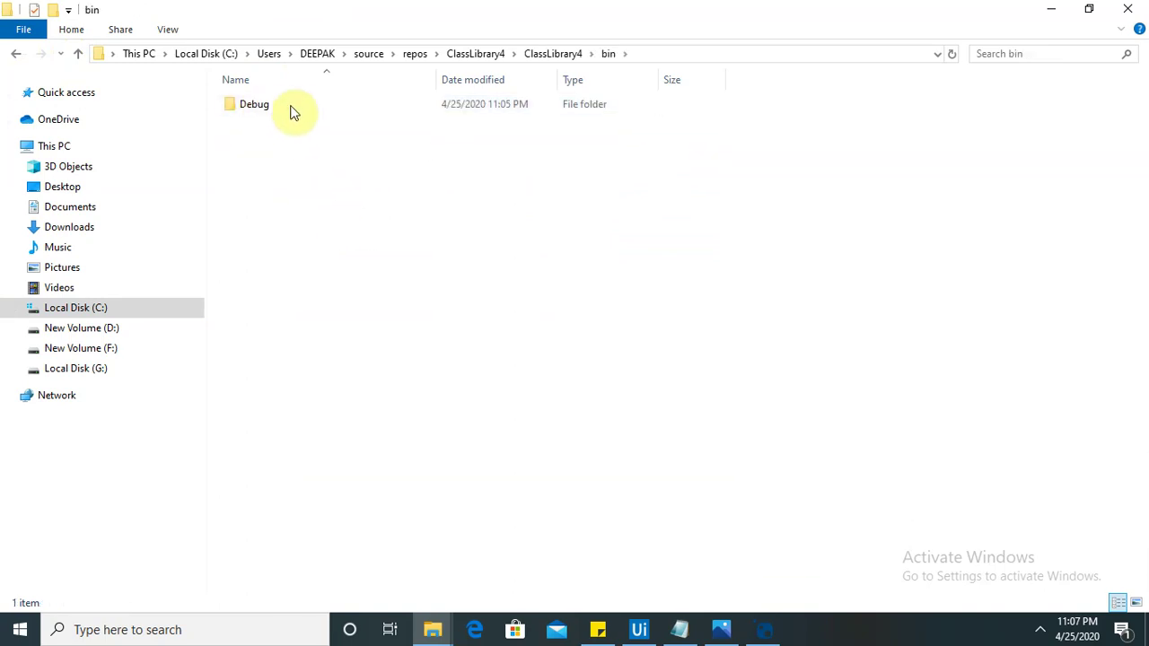
pyautogui.doubleClick(290, 105)
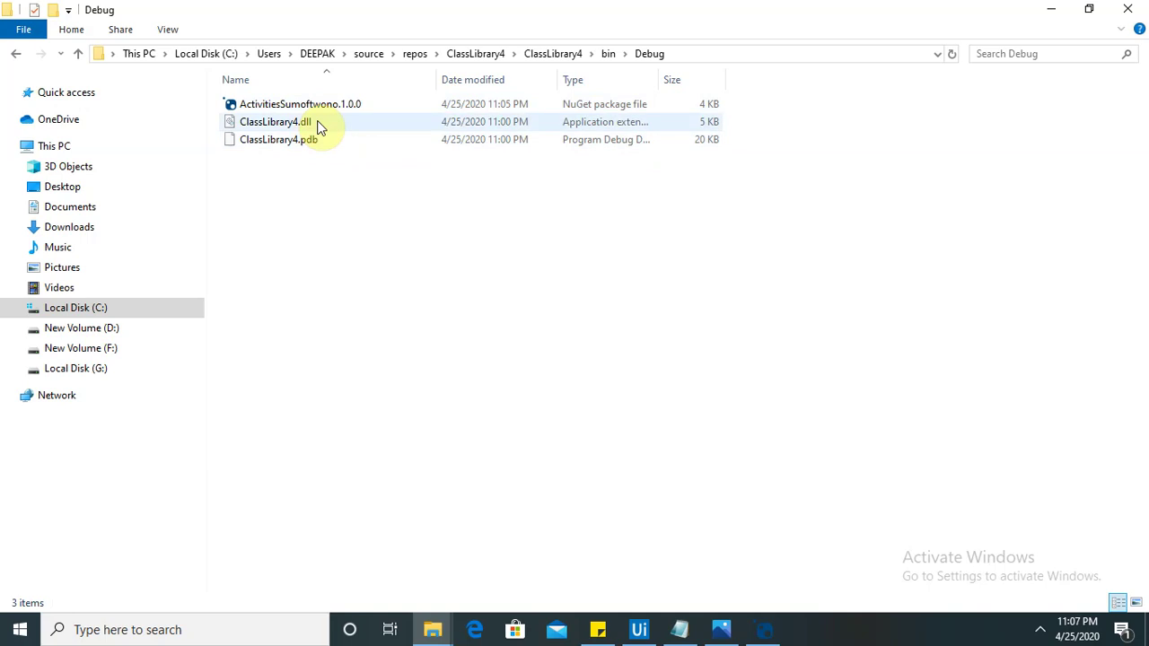
pyautogui.click(314, 105)
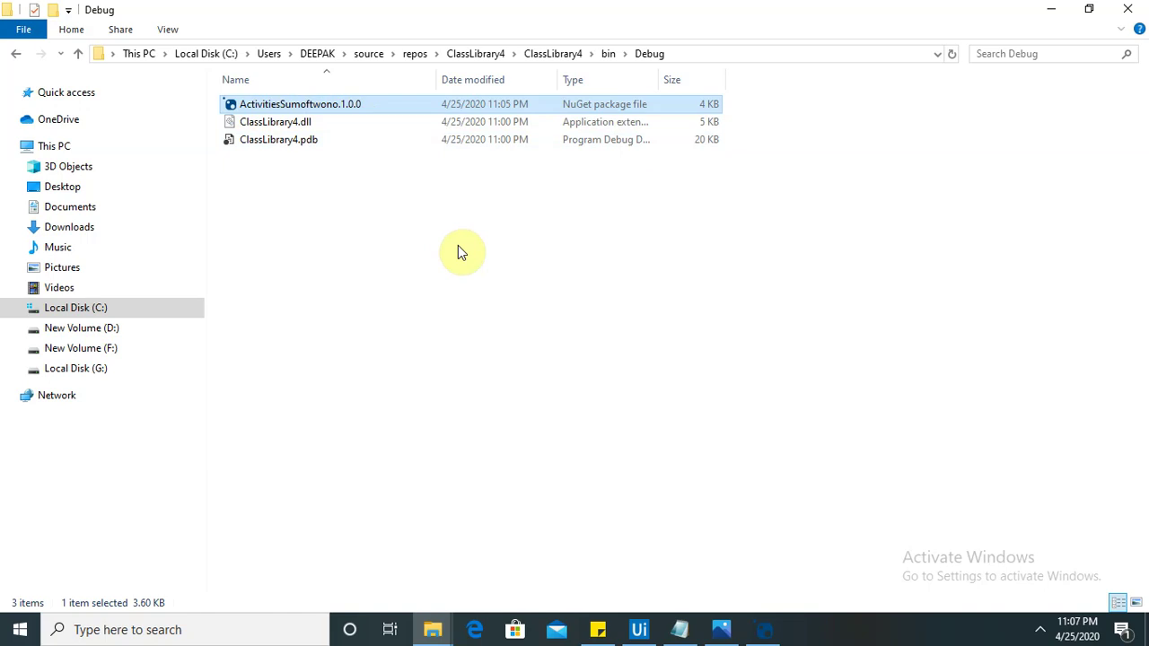
# Paste the copied package file into the .nuget\packages folder of the user's profile.
pyautogui.click(78, 54)
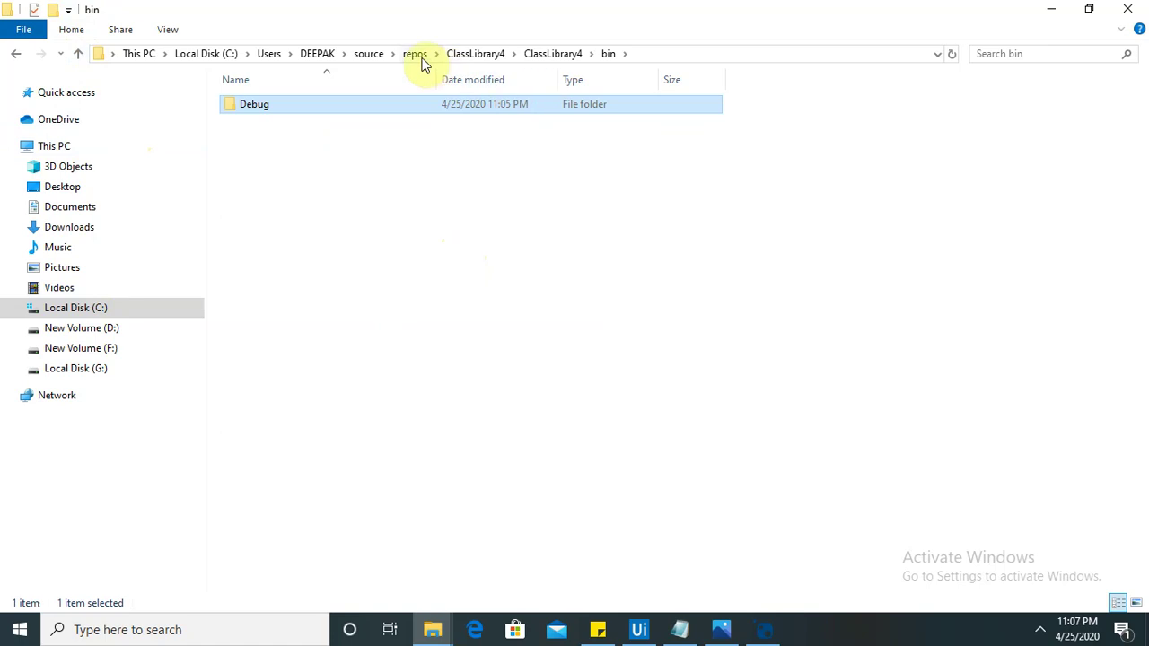
pyautogui.click(319, 52)
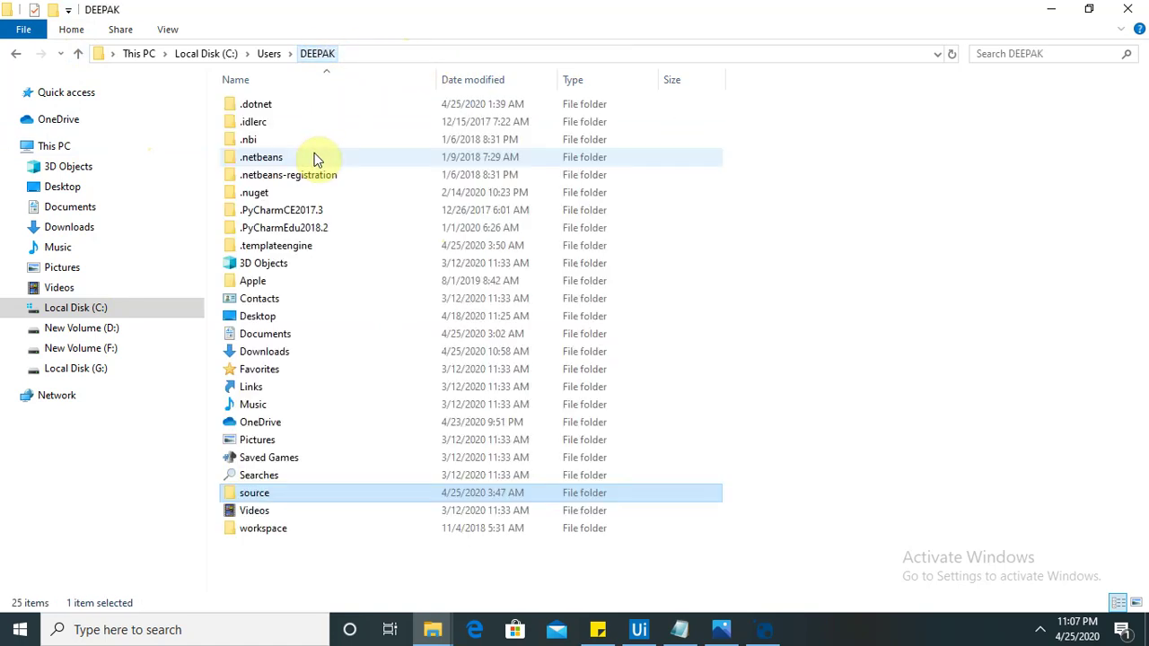
pyautogui.doubleClick(301, 194)
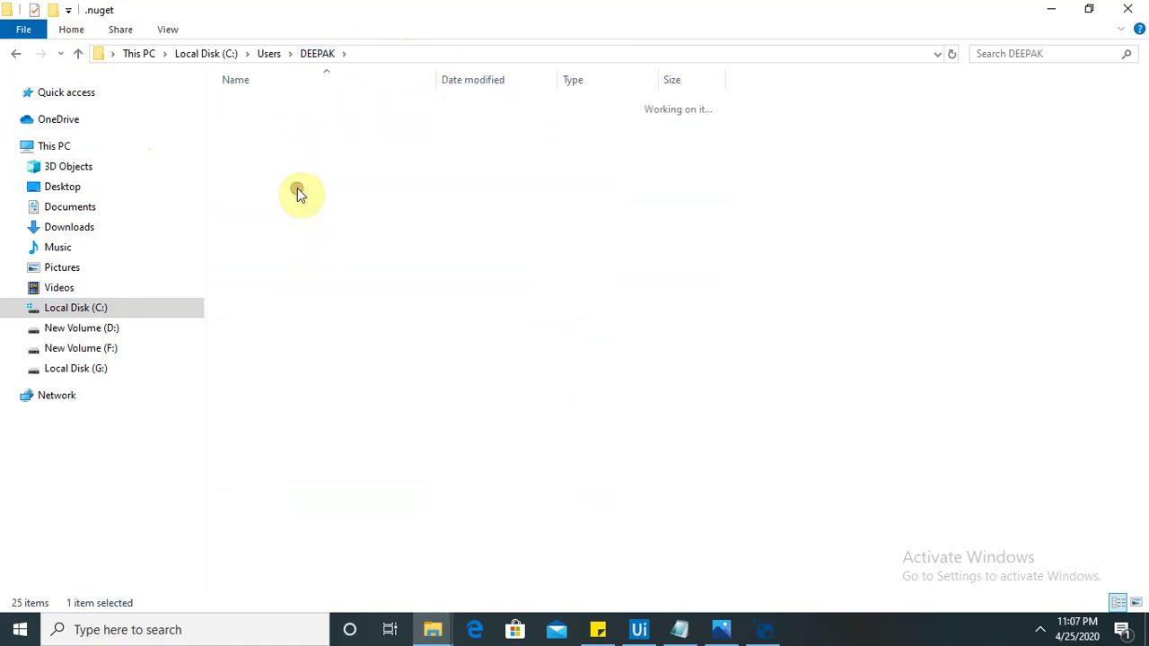
pyautogui.doubleClick(254, 106)
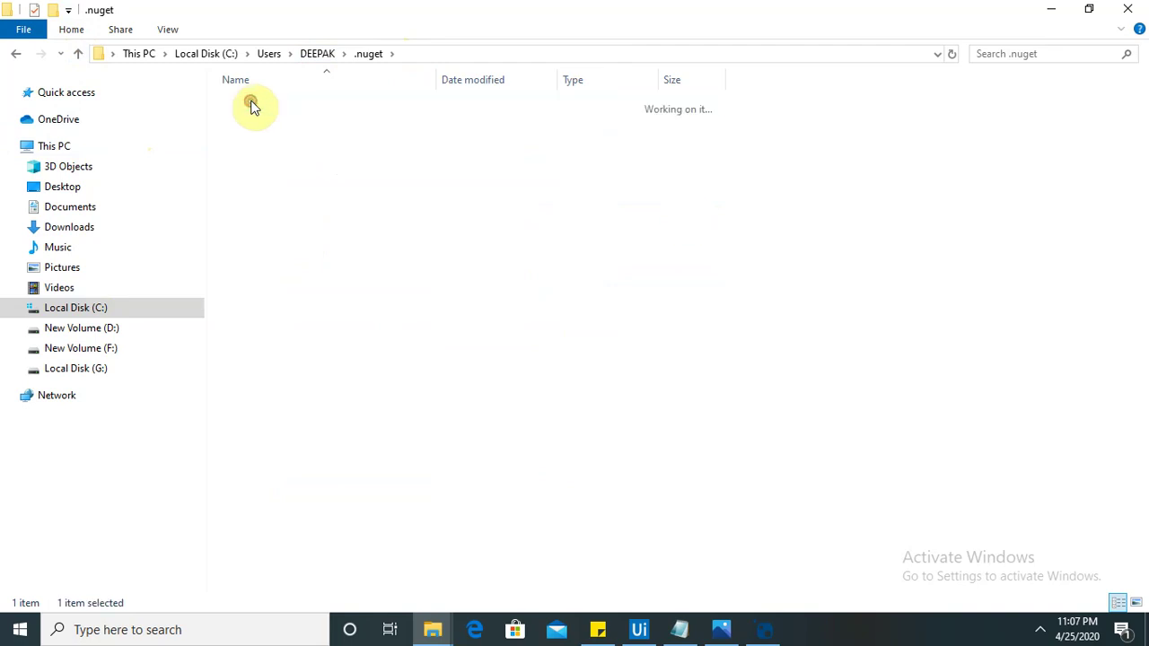
pyautogui.moveTo(1144, 121); pyautogui.dragTo(1143, 392)
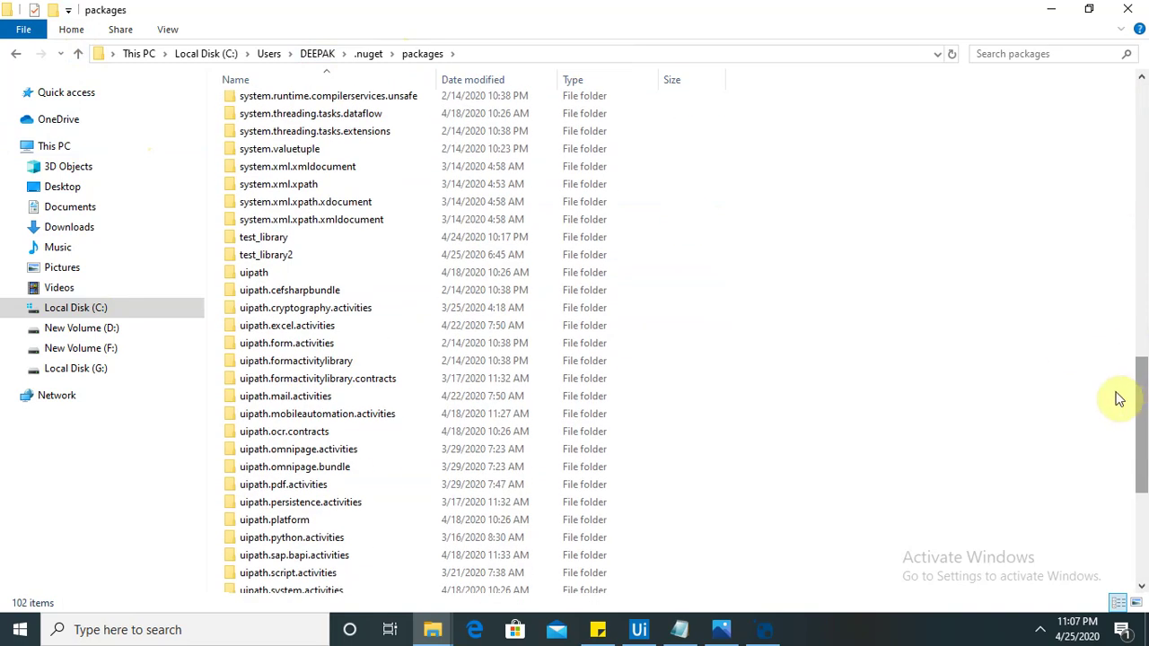
pyautogui.hotkey('ctrl', 'v')
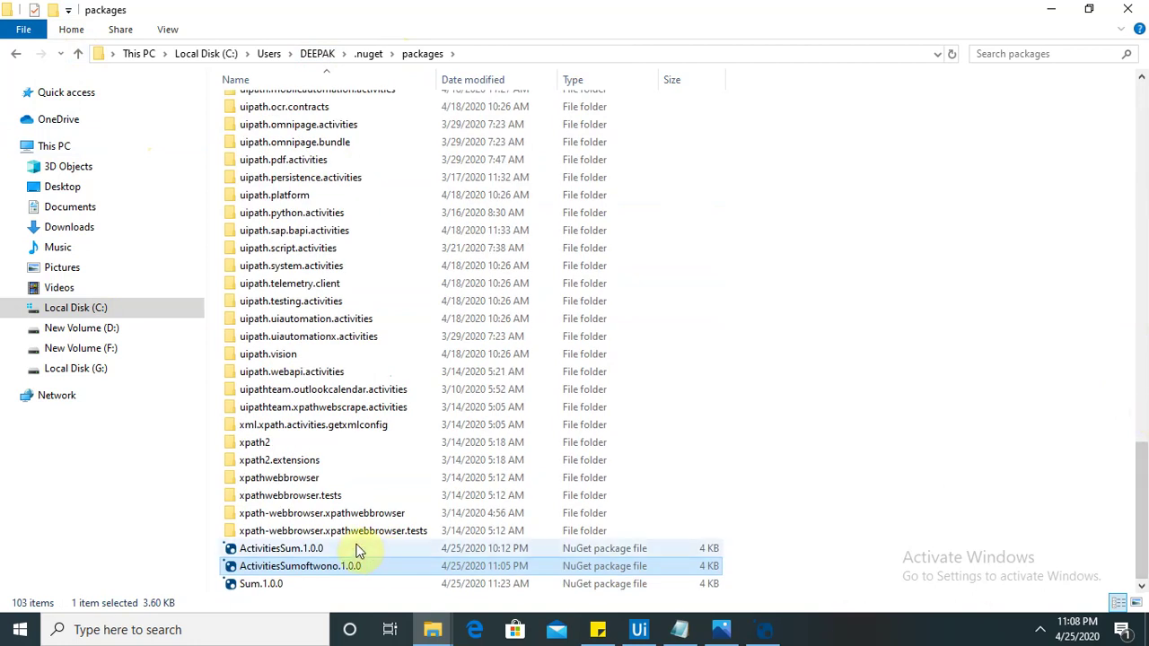
# Switch to UiPath Studio and open the package source settings for the BlankProcess51 dependencies, reviewing the user-defined sources.
pyautogui.click(637, 630)
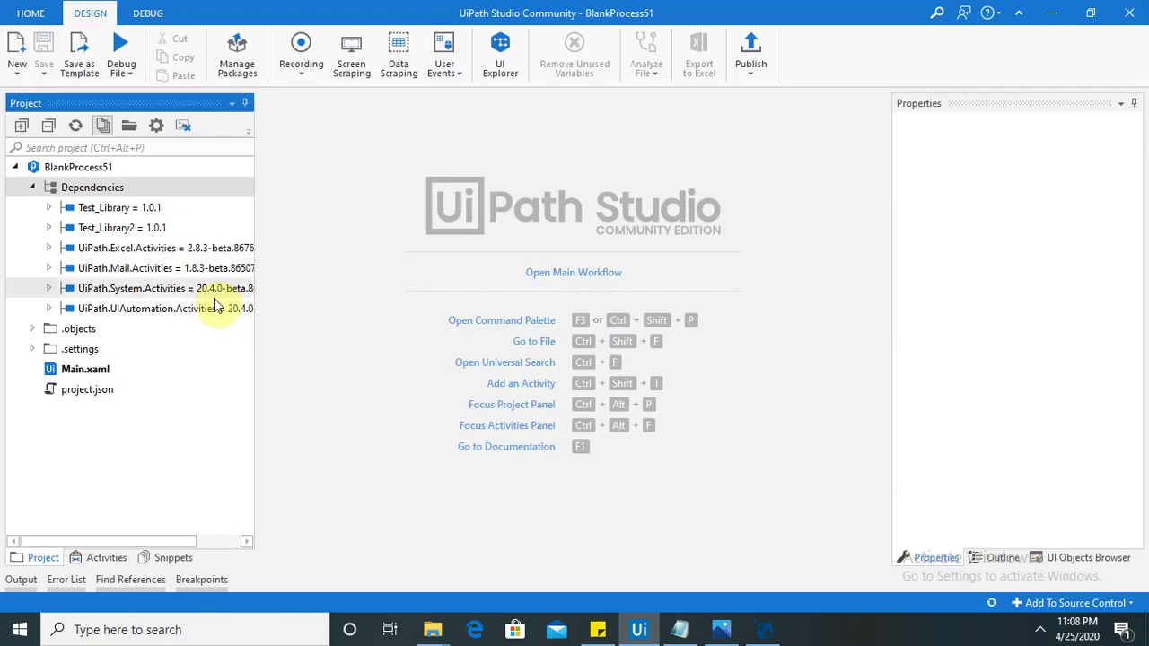
pyautogui.rightClick(110, 193)
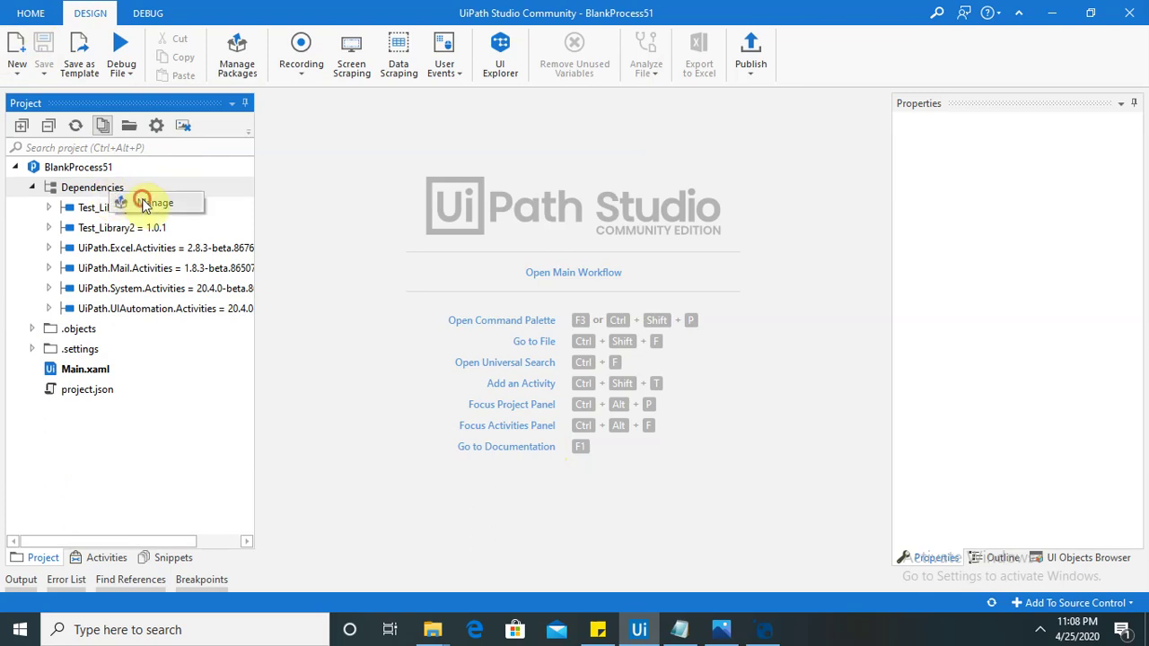
pyautogui.click(143, 203)
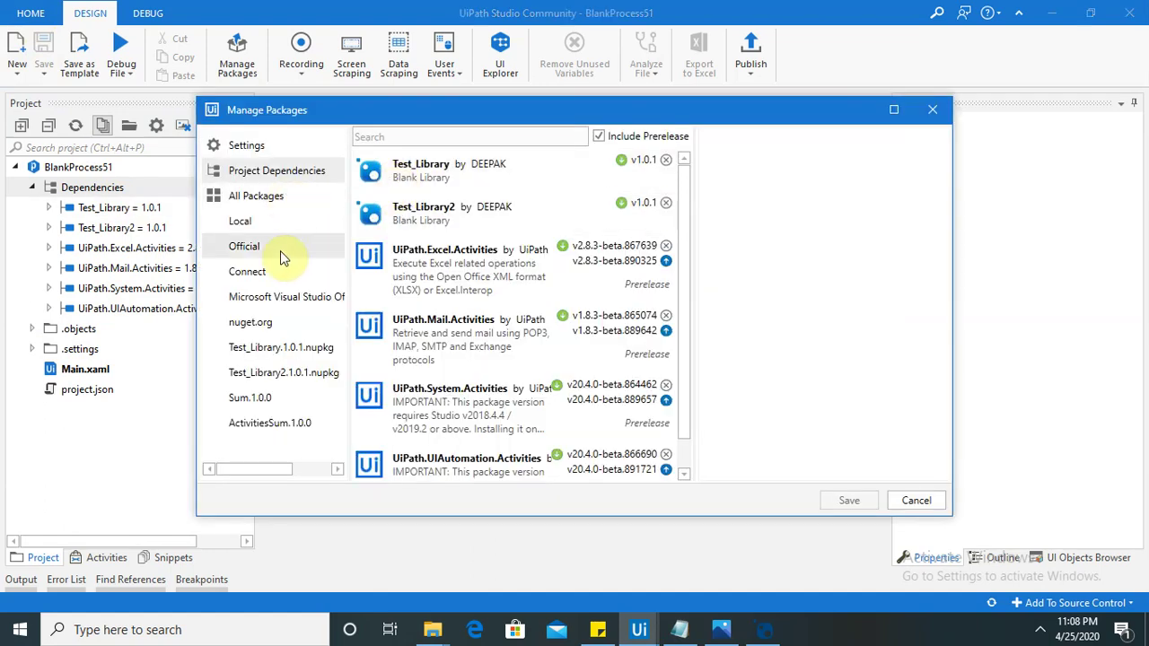
pyautogui.click(257, 146)
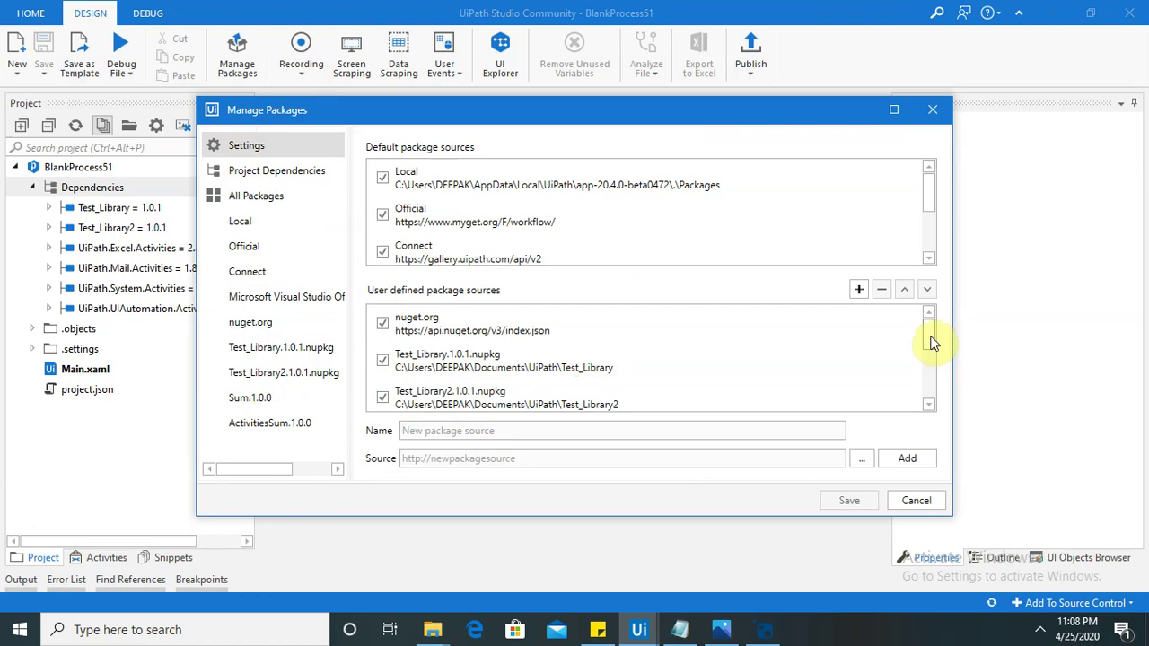
pyautogui.moveTo(930, 340); pyautogui.dragTo(940, 396)
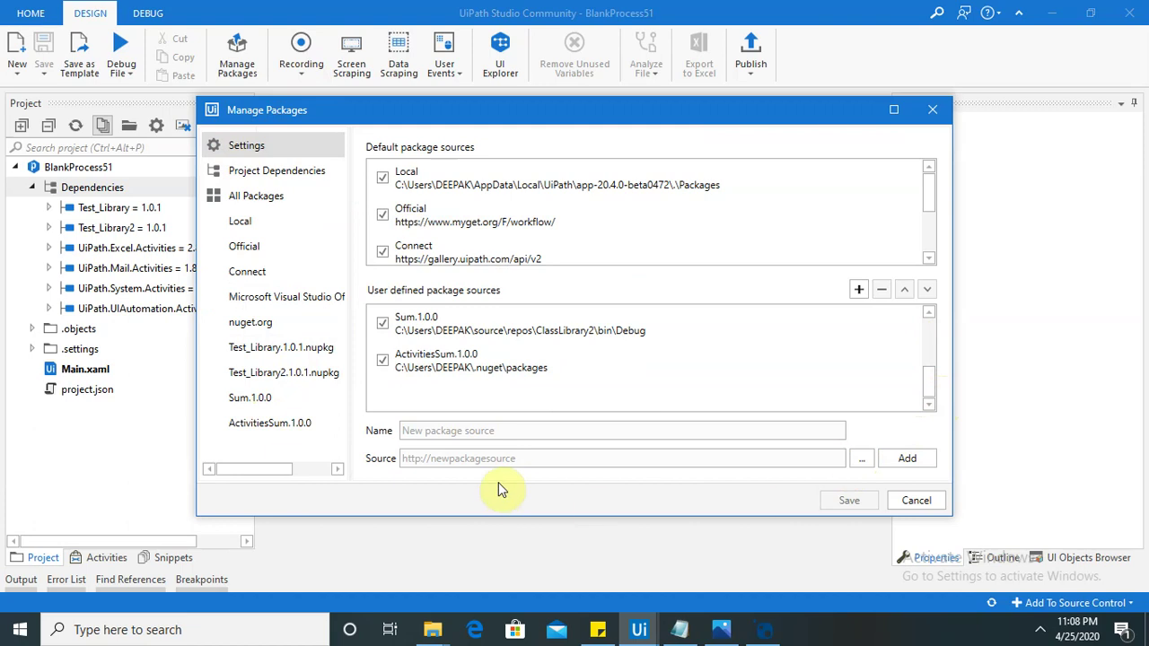
# Set the new package source's folder to activitiessendoutlookmeeting within .nuget\packages in the user's profile.
pyautogui.click(861, 460)
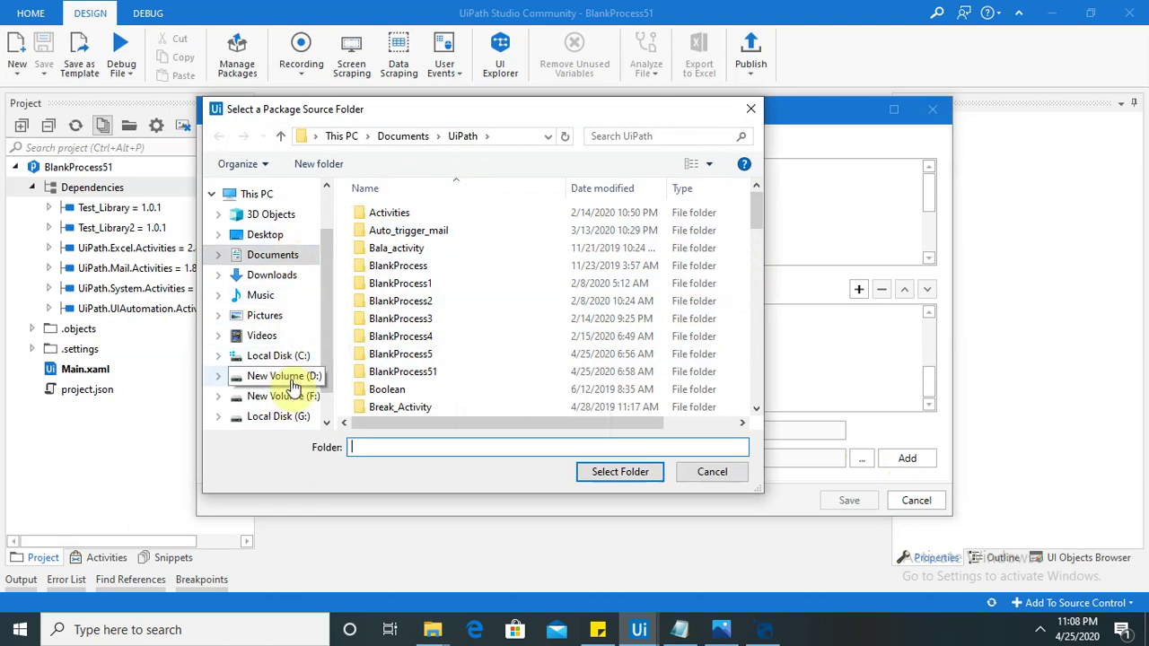
pyautogui.moveTo(757, 205); pyautogui.dragTo(754, 296)
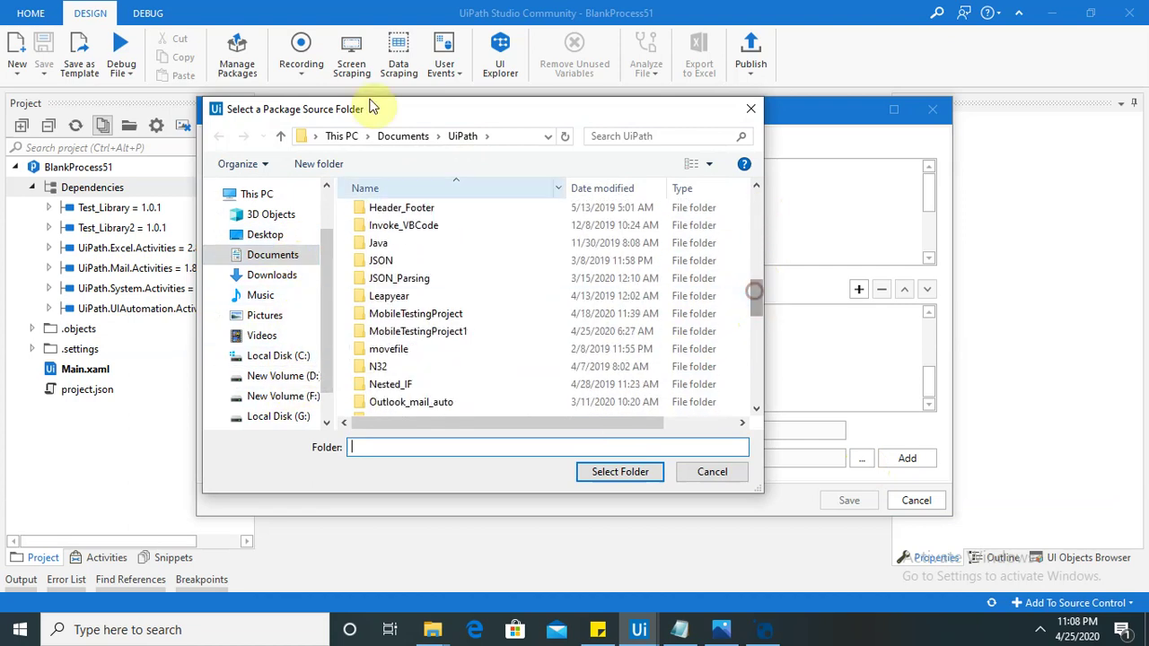
pyautogui.click(277, 357)
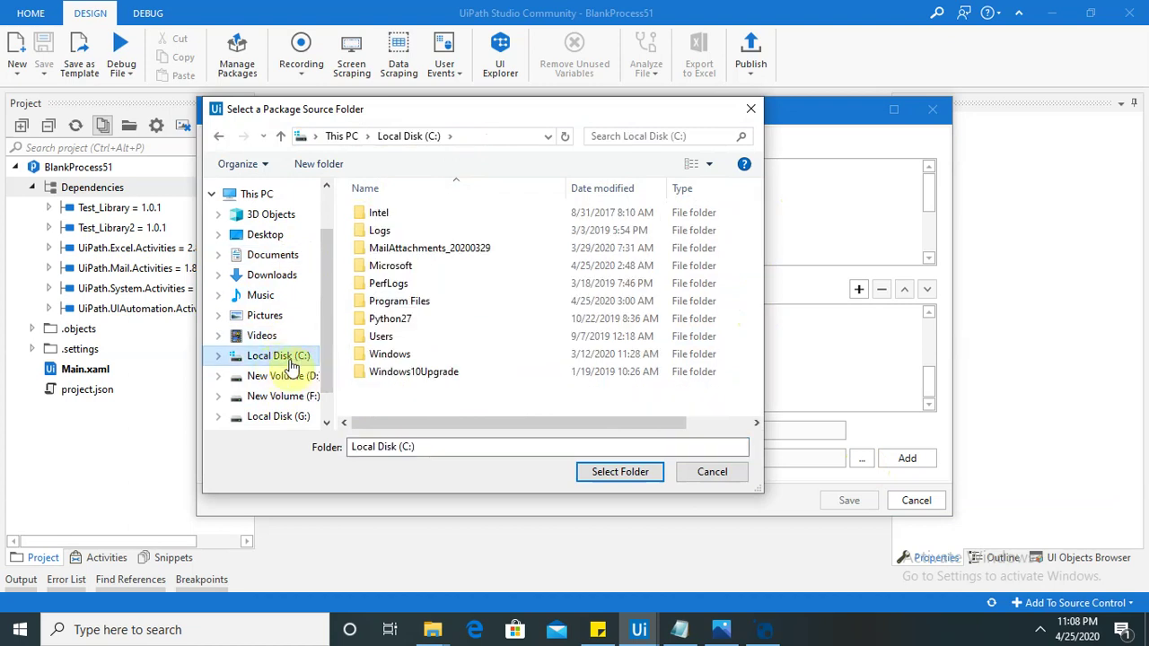
pyautogui.doubleClick(387, 339)
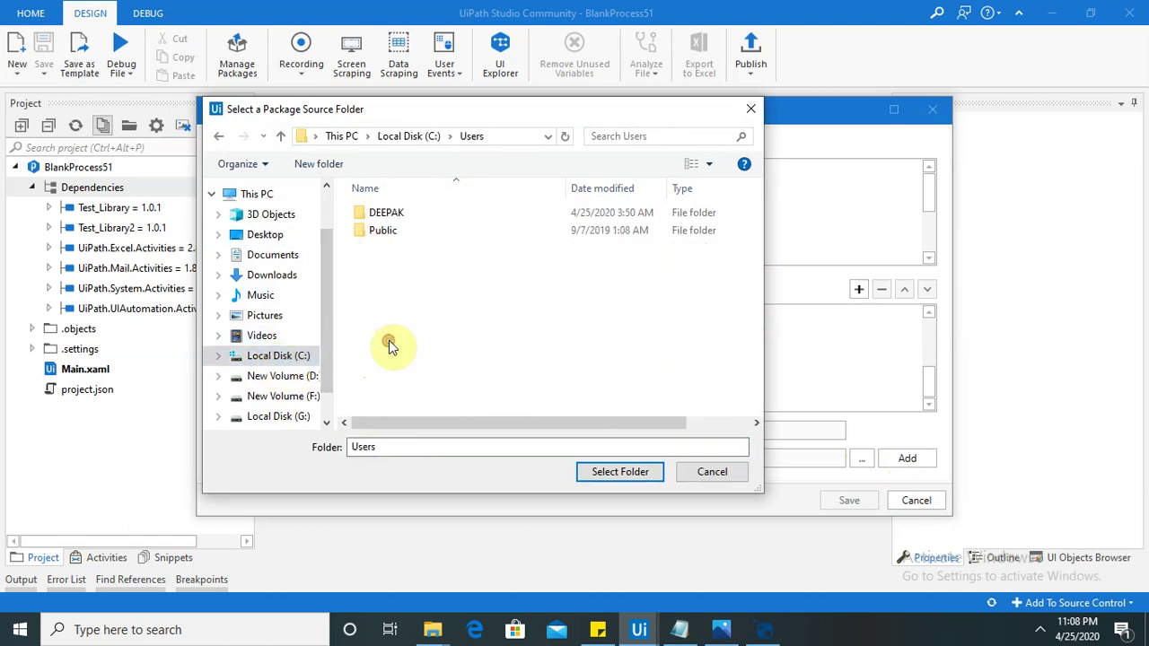
pyautogui.doubleClick(410, 213)
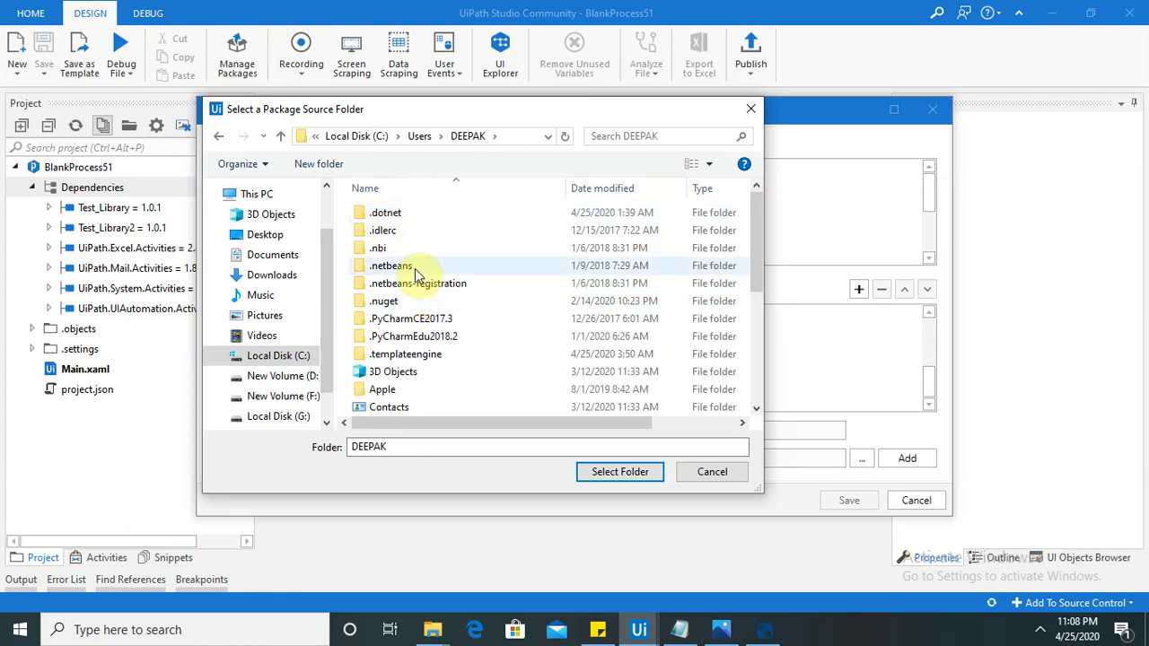
pyautogui.doubleClick(413, 303)
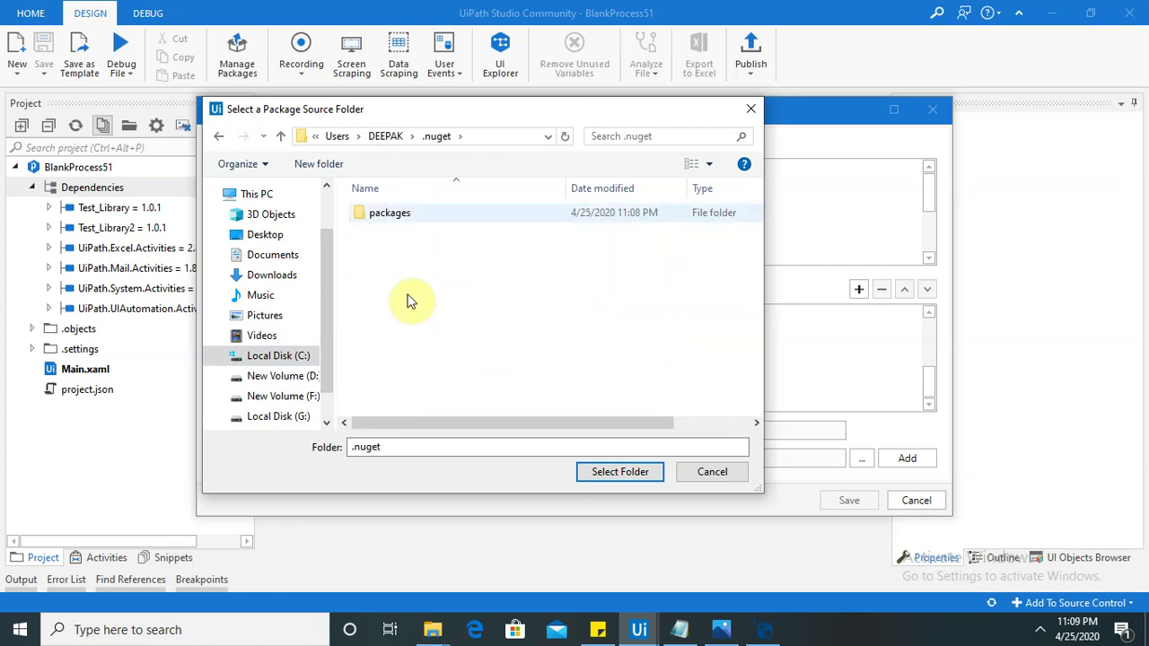
pyautogui.doubleClick(408, 215)
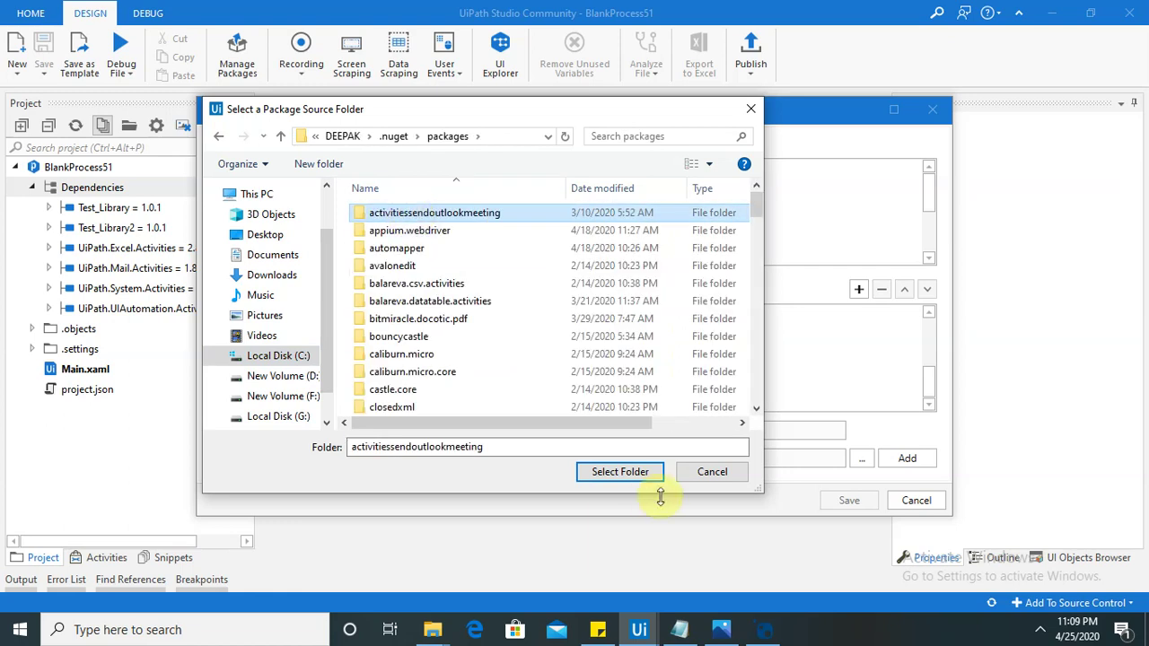
pyautogui.click(621, 472)
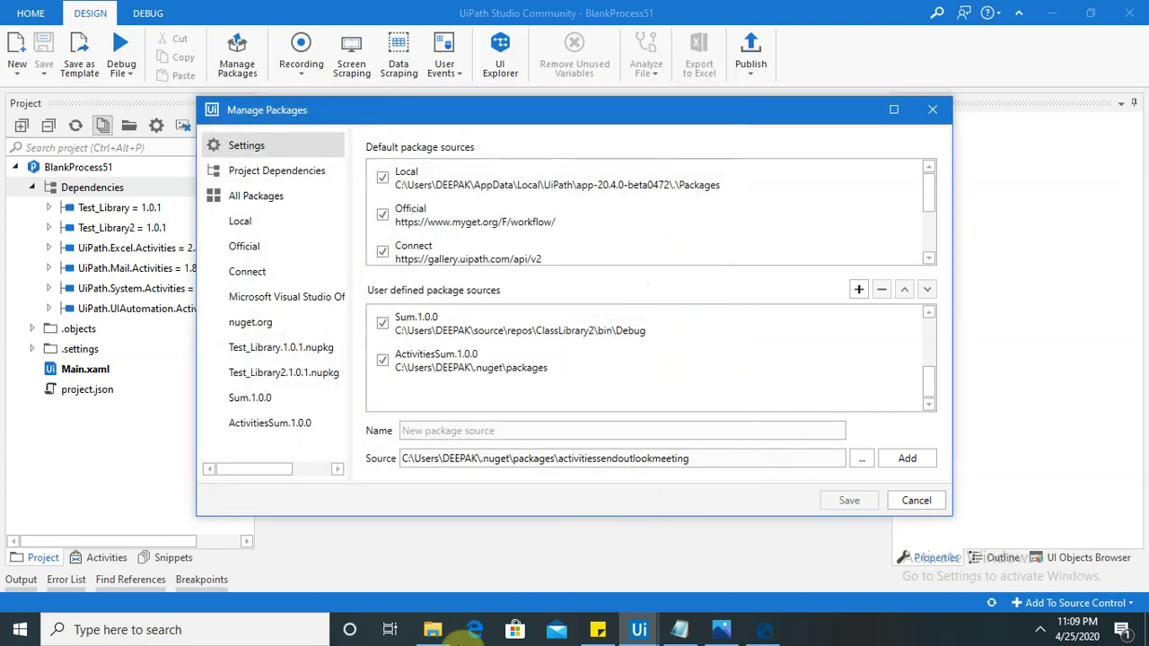
# Switch to File Explorer and copy the file name of the ActivitiesSumoftwono.1.0.0 package in the packages folder.
pyautogui.moveTo(432, 634)
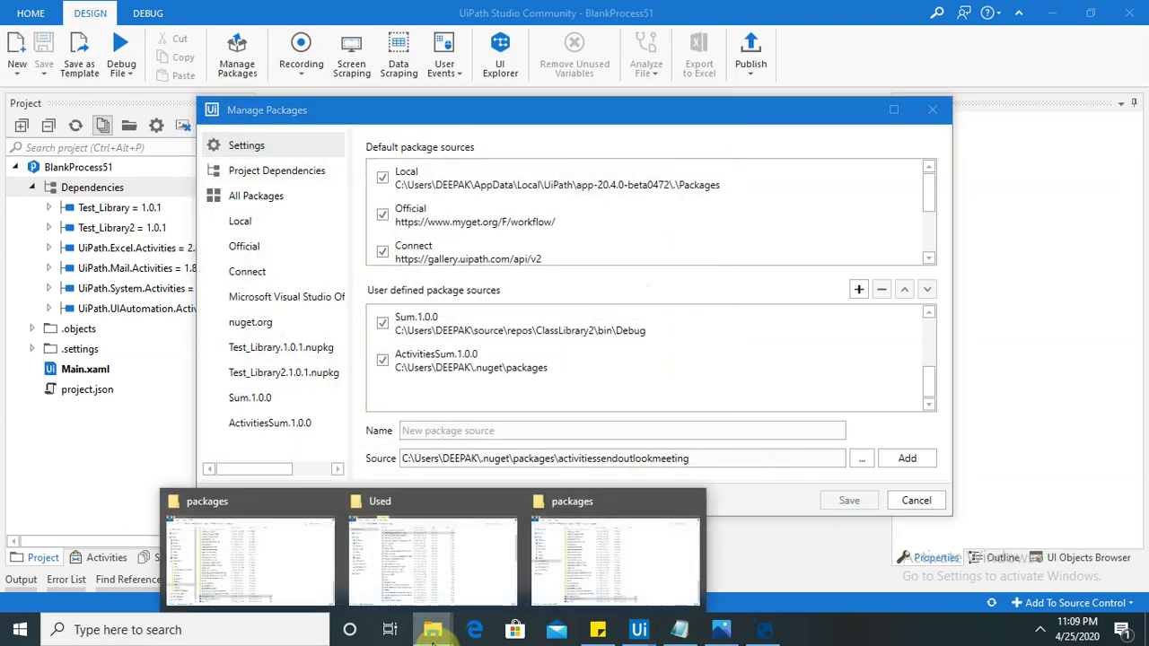
pyautogui.click(300, 554)
pyautogui.doubleClick(377, 567)
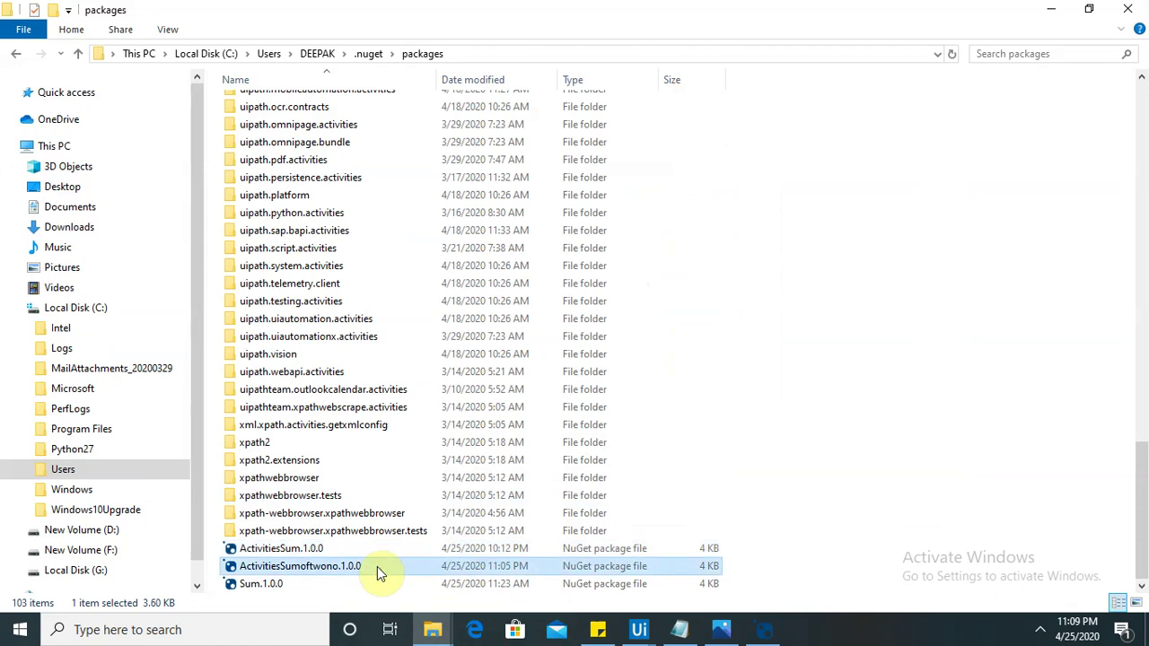
pyautogui.press('F2')
pyautogui.hotkey('ctrl', 'c')
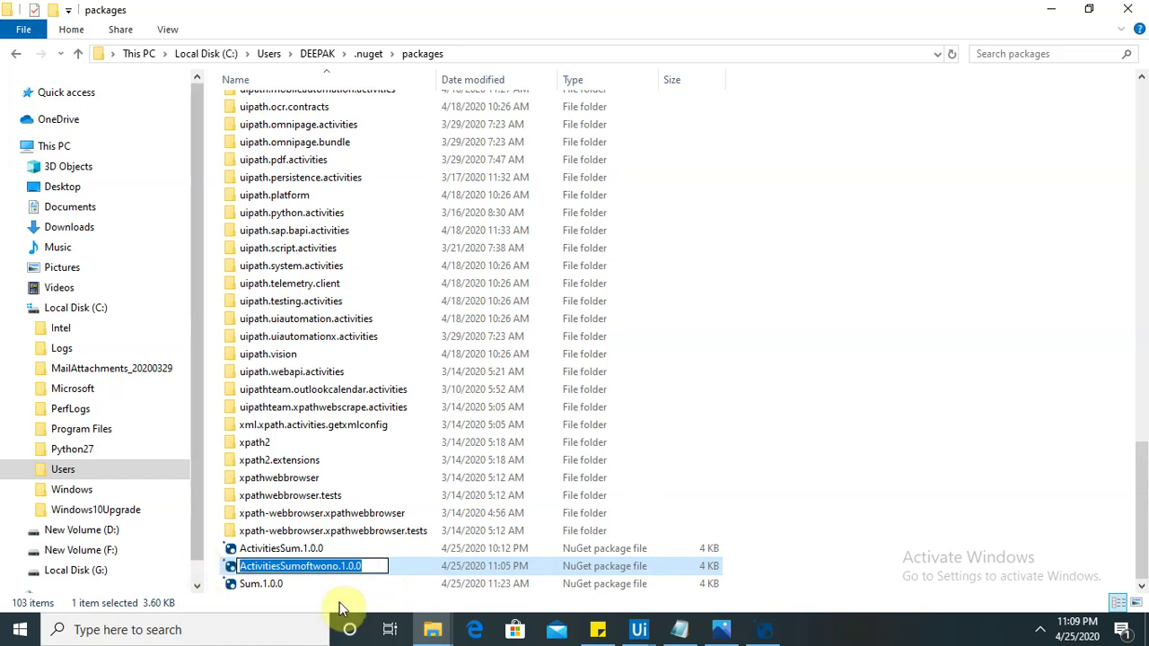
# Return to Manage Packages in UiPath Studio, name the new source ActivitiesSumoftwono.1.0.0 and add it to the user-defined sources.
pyautogui.click(641, 629)
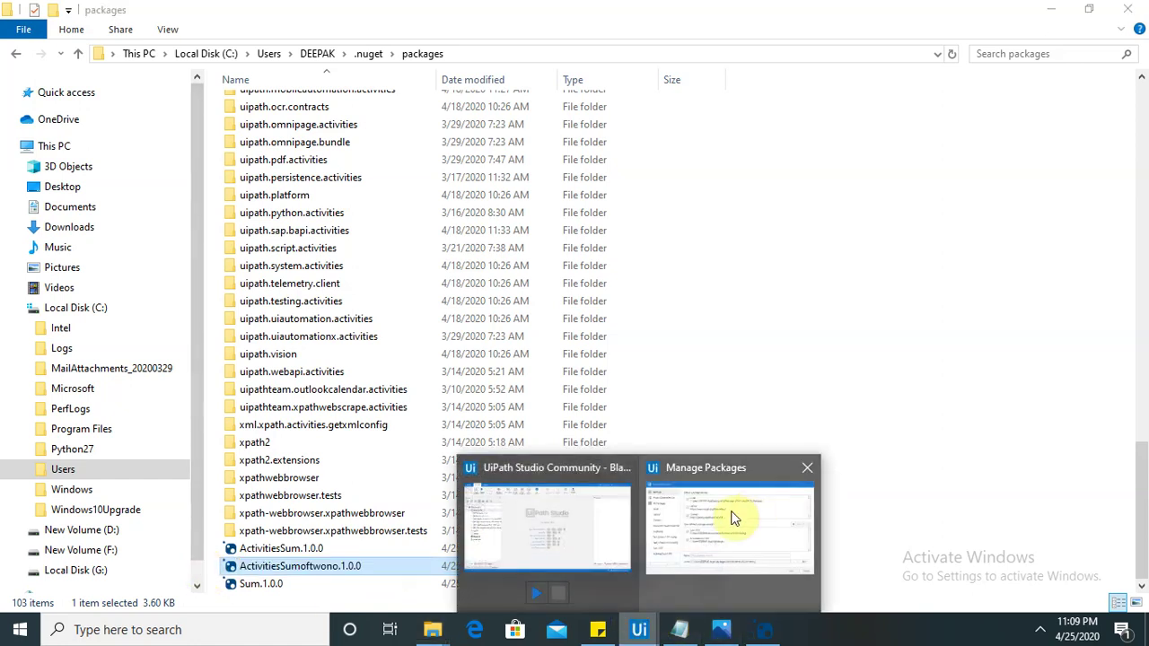
pyautogui.moveTo(722, 514)
pyautogui.click(429, 429)
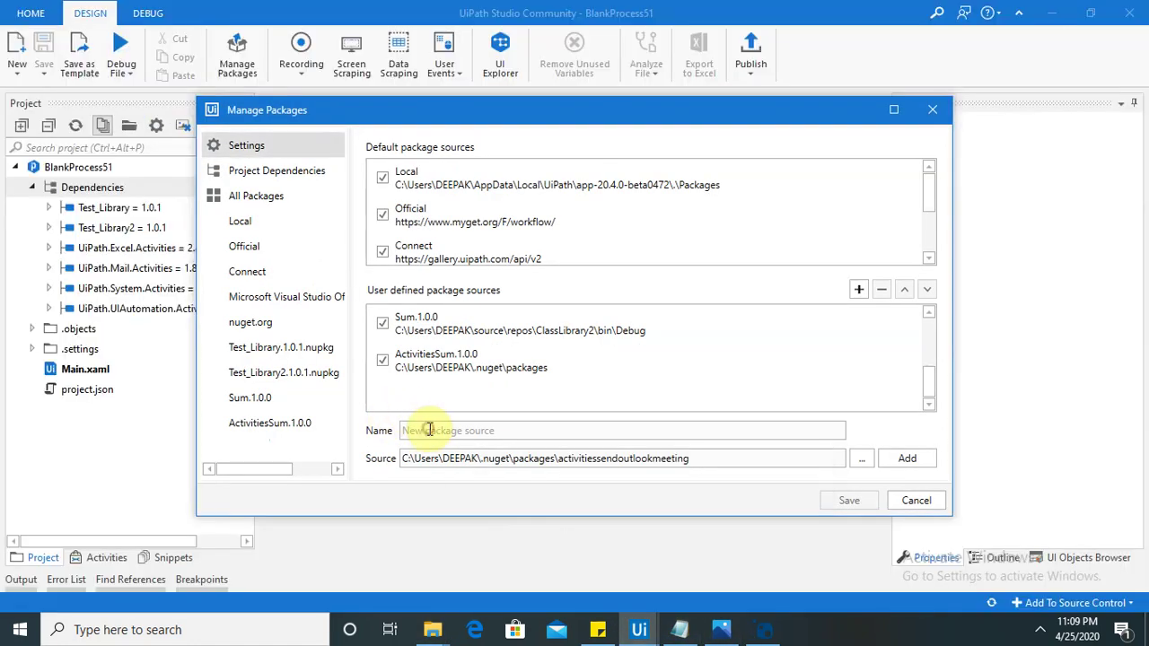
pyautogui.hotkey('ctrl', 'v')
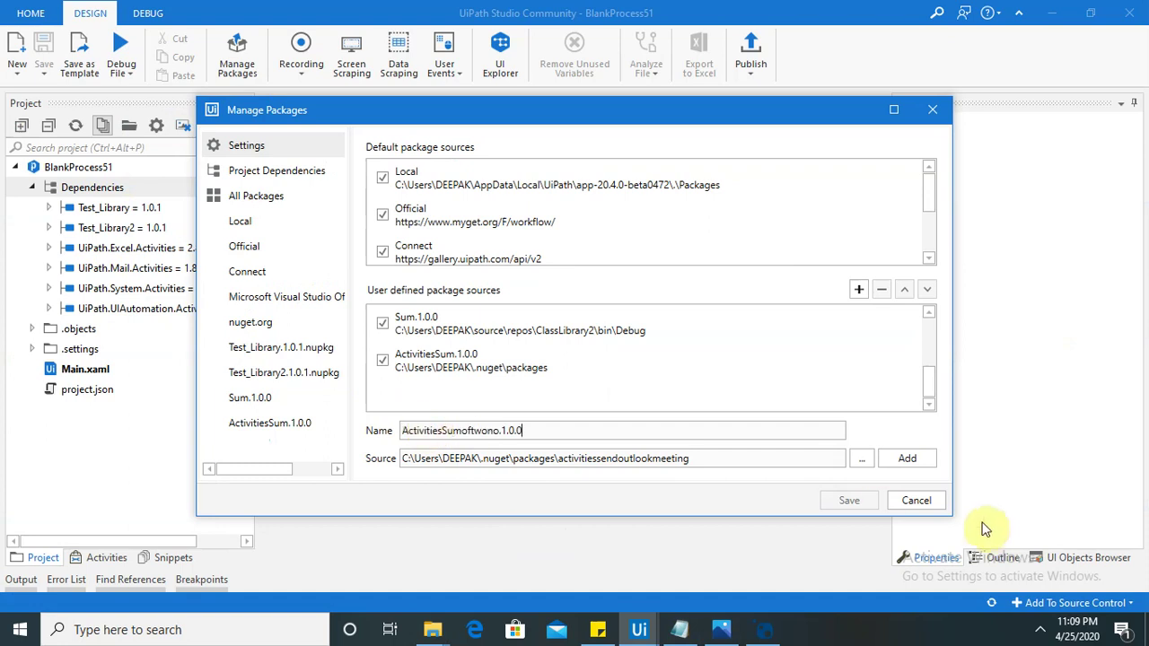
pyautogui.click(909, 459)
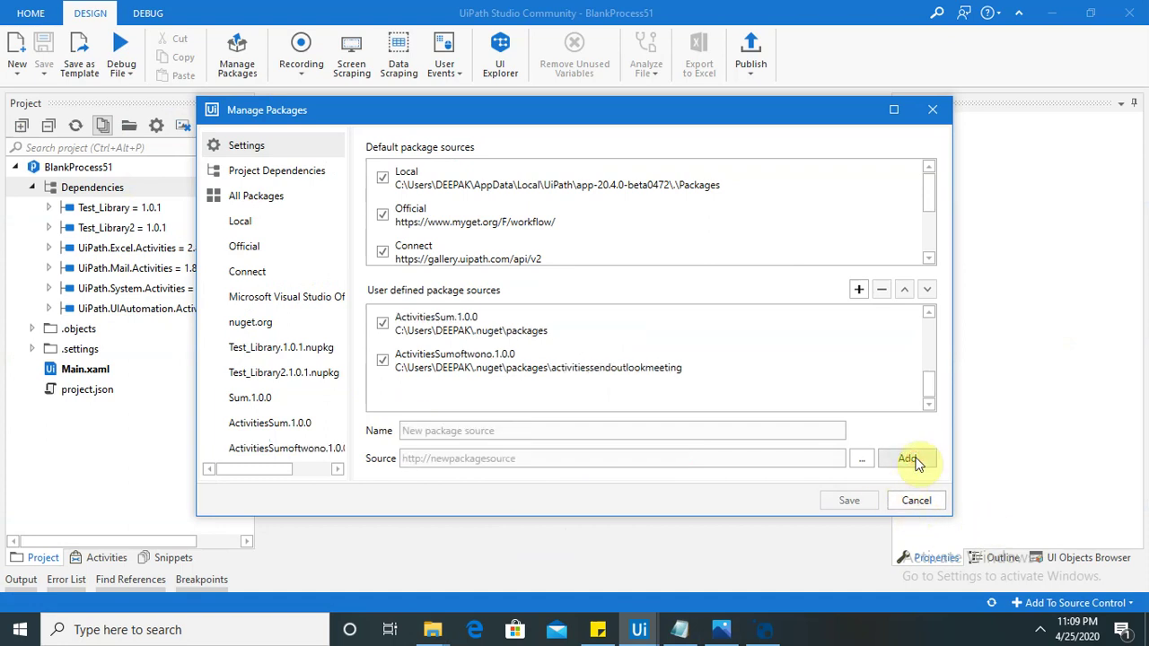
# Install the ActivitiesSumoftwono v1.0.0 package from the ActivitiesSum.1.0.0 source and save the project's package changes.
pyautogui.click(292, 453)
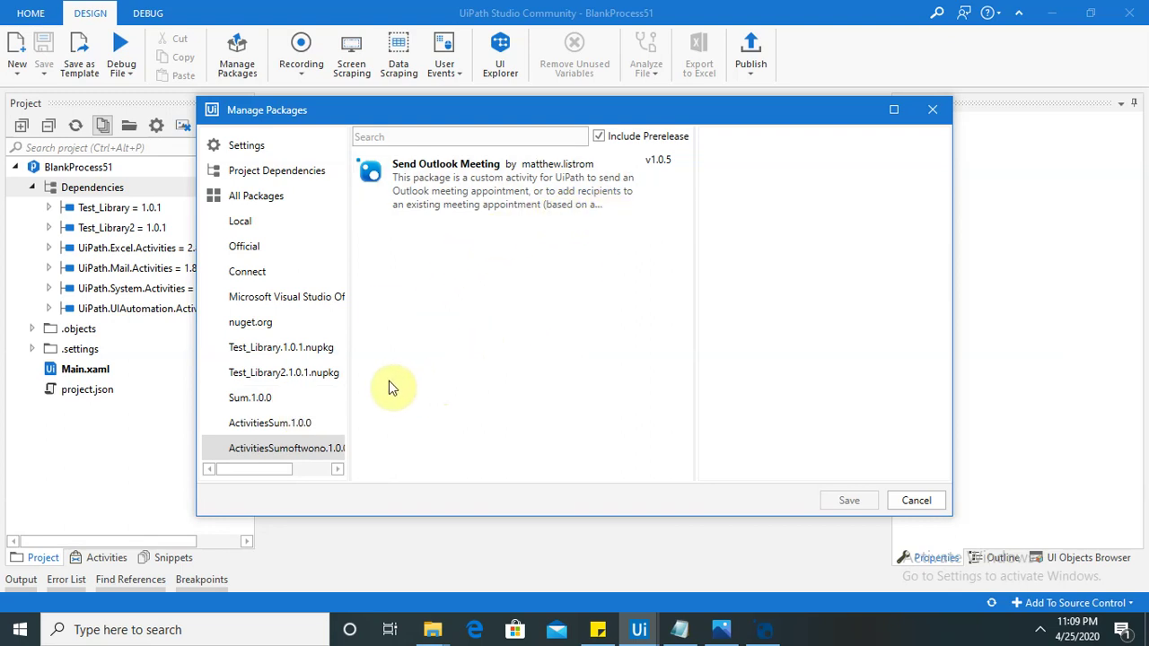
pyautogui.click(283, 427)
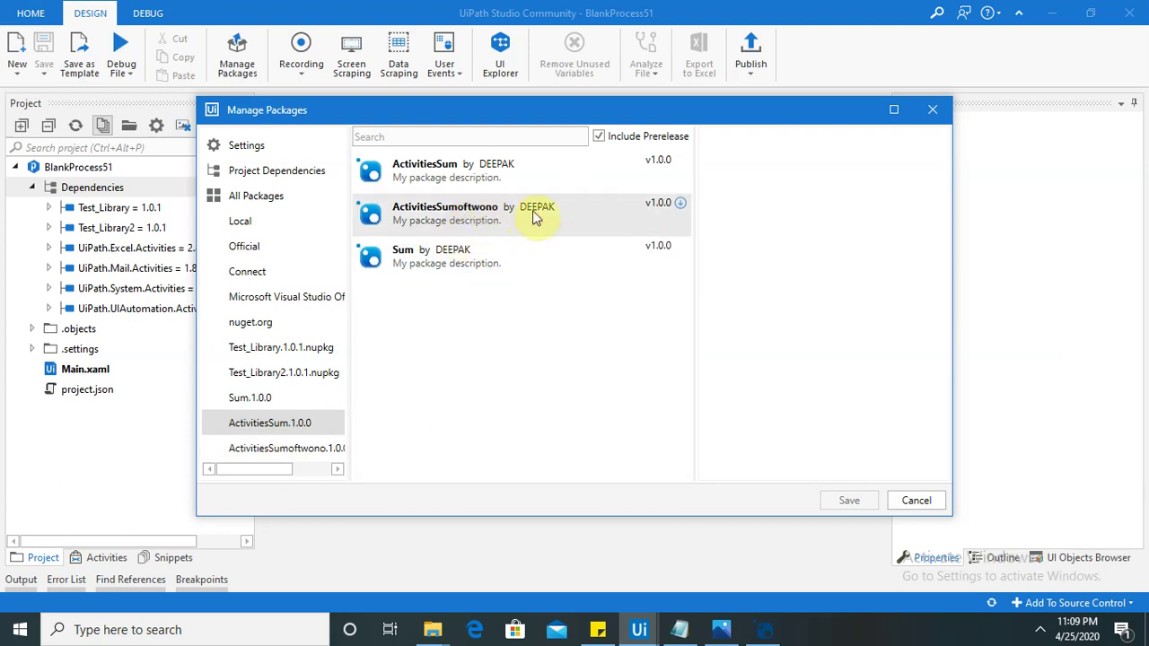
pyautogui.click(681, 206)
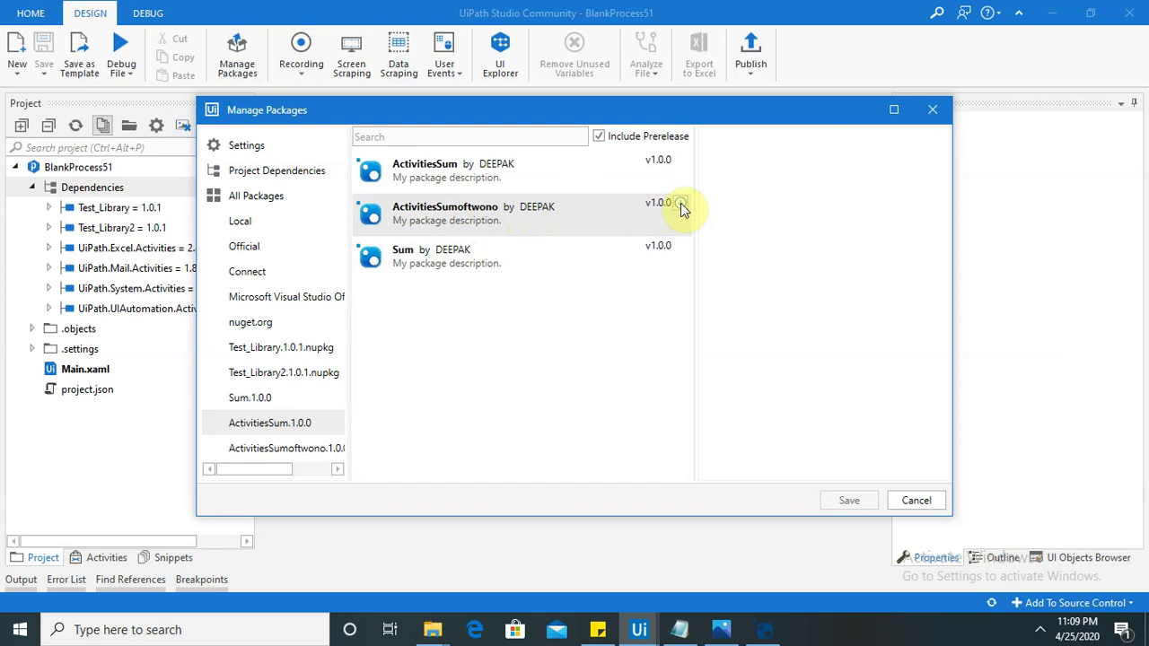
pyautogui.click(847, 501)
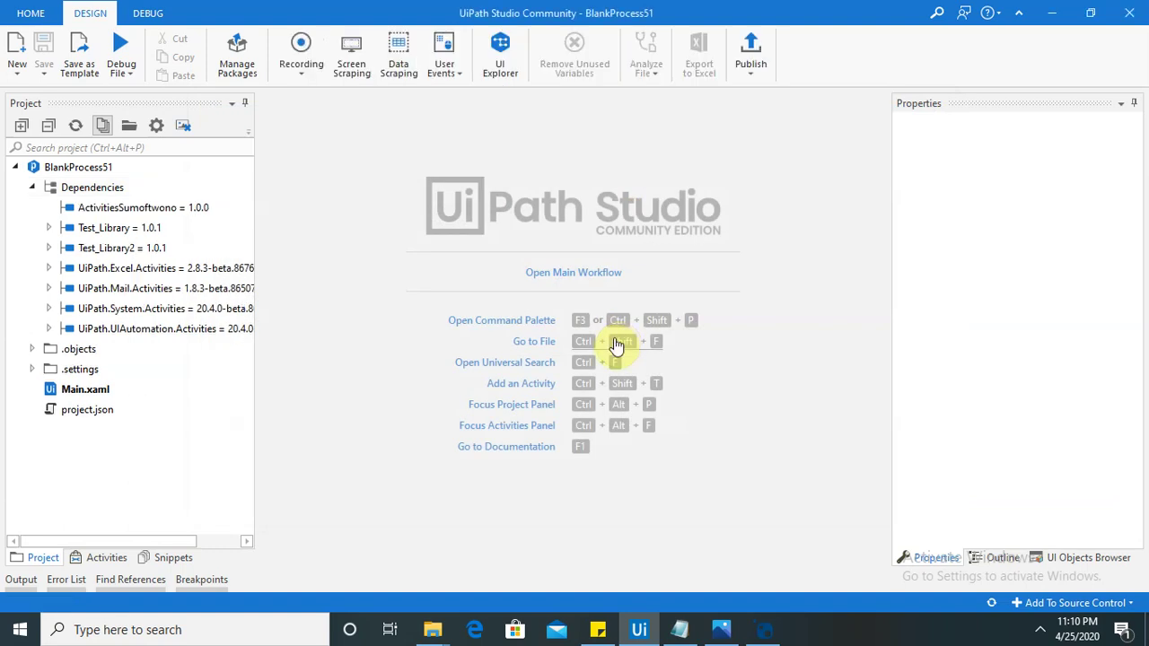
# Look through the available activities for the custom sum activity, checking the Test Library and Test Library2 groups.
pyautogui.click(90, 564)
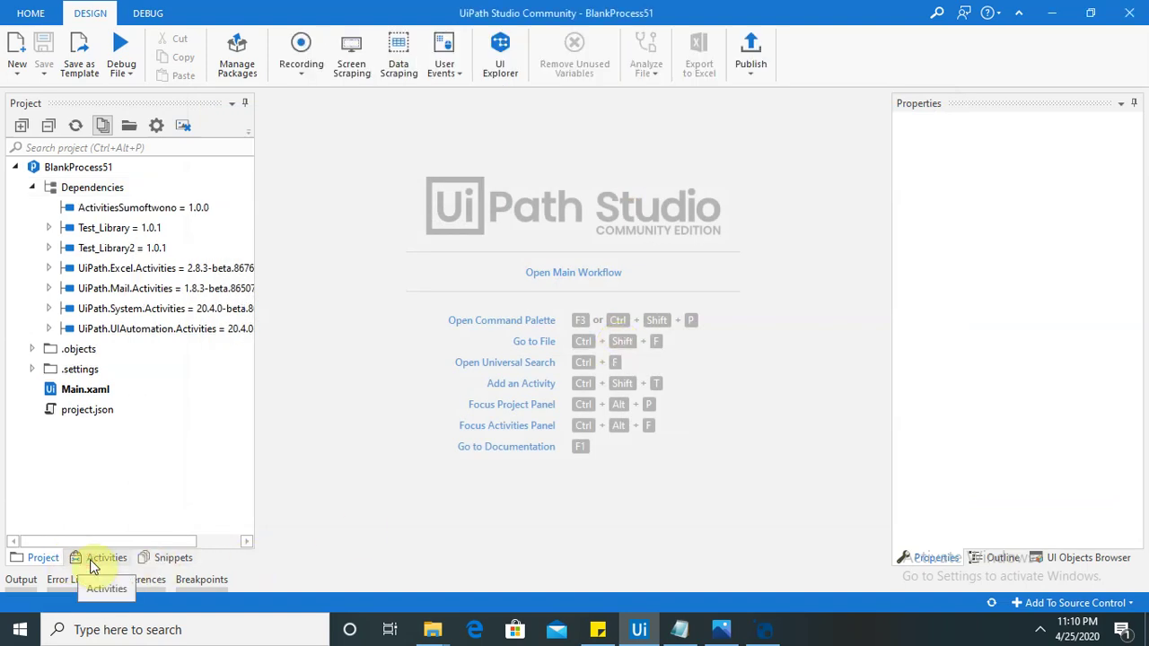
pyautogui.click(101, 558)
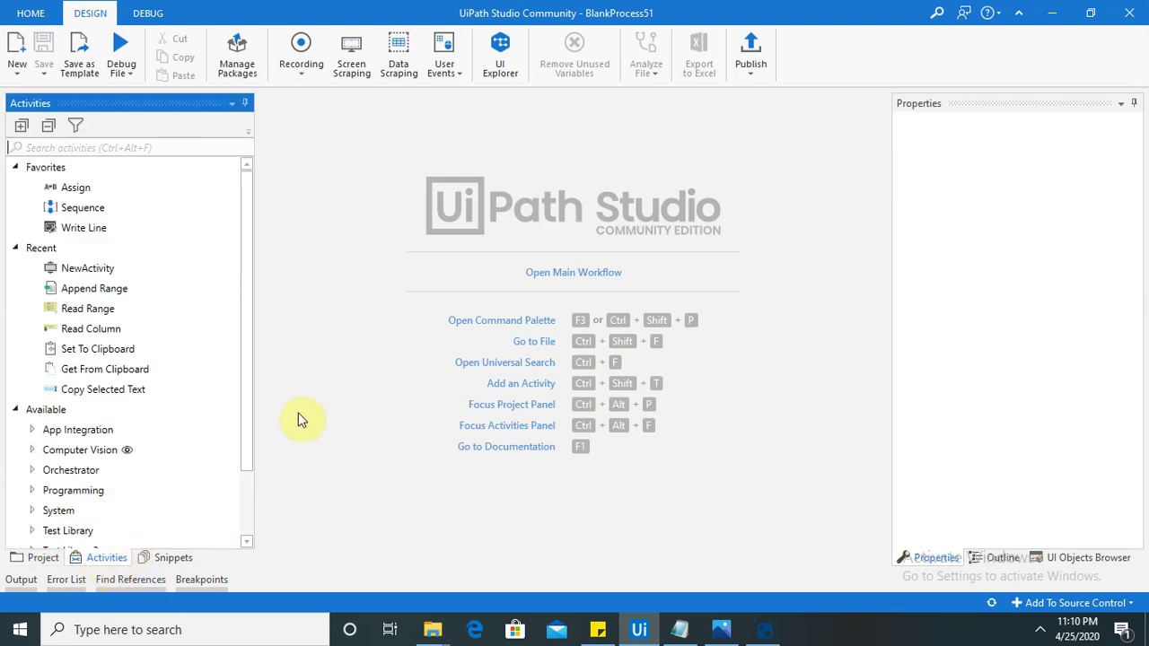
pyautogui.moveTo(248, 392); pyautogui.dragTo(248, 482)
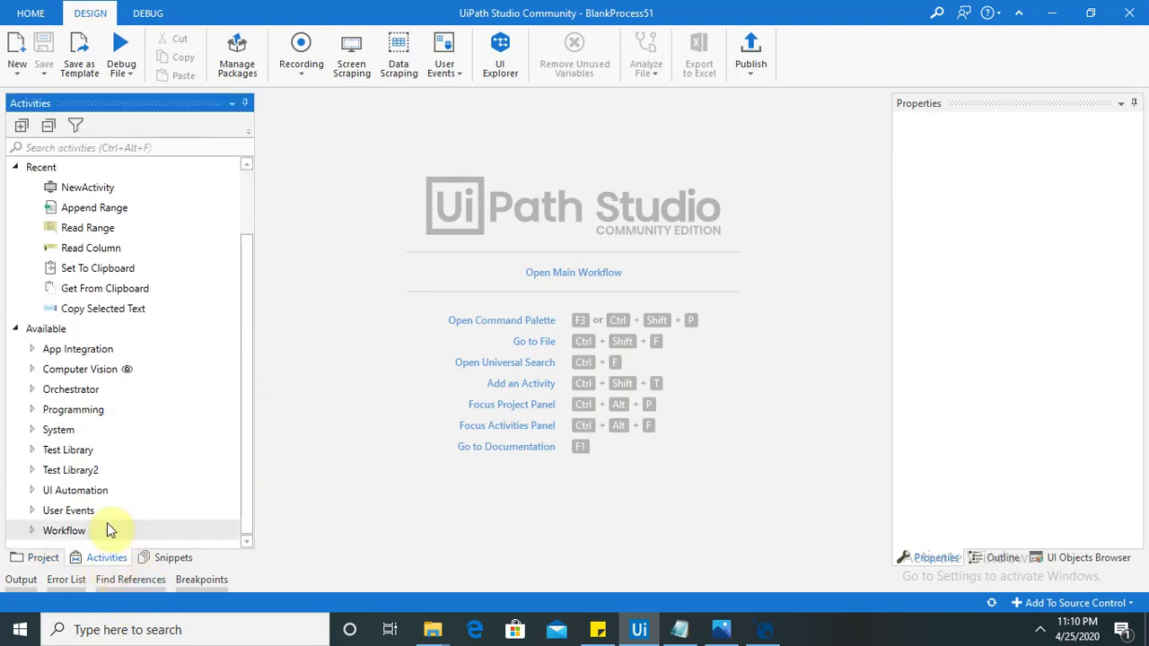
pyautogui.click(32, 470)
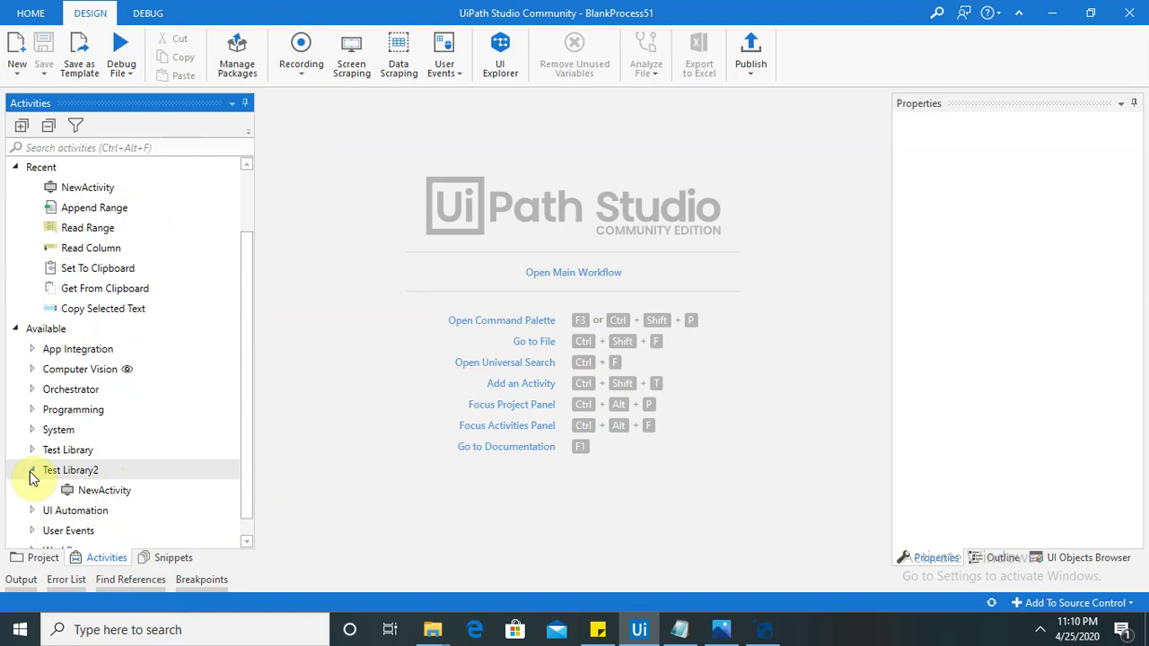
pyautogui.moveTo(248, 462); pyautogui.dragTo(250, 520)
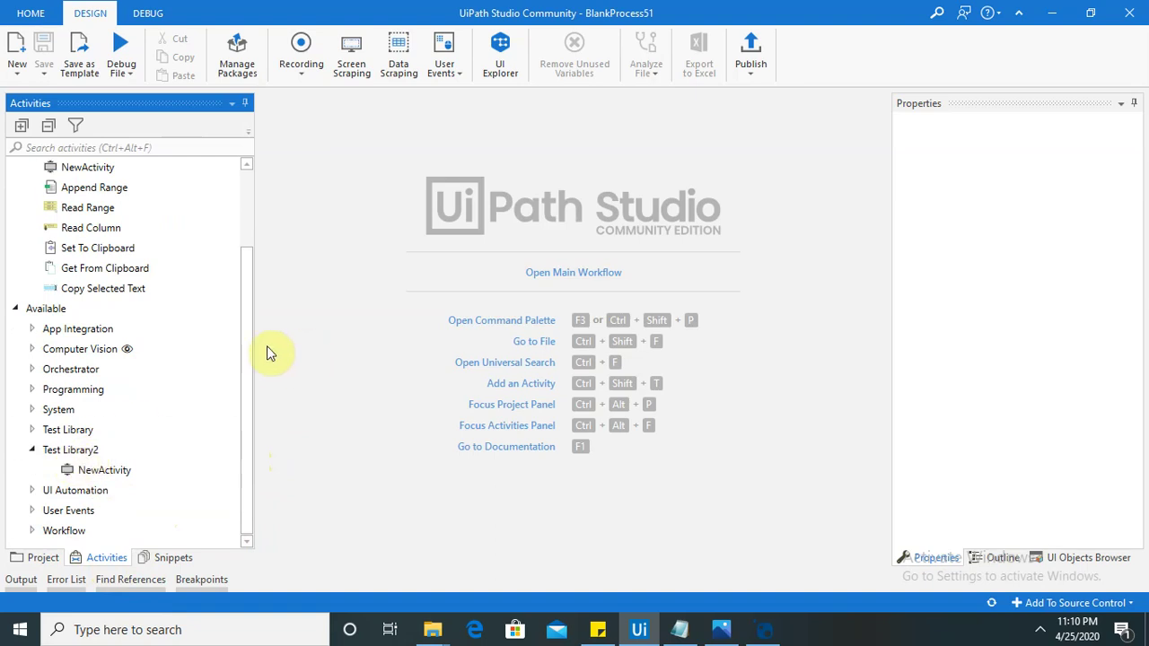
pyautogui.moveTo(246, 343); pyautogui.dragTo(251, 416)
pyautogui.moveTo(247, 347); pyautogui.dragTo(257, 223)
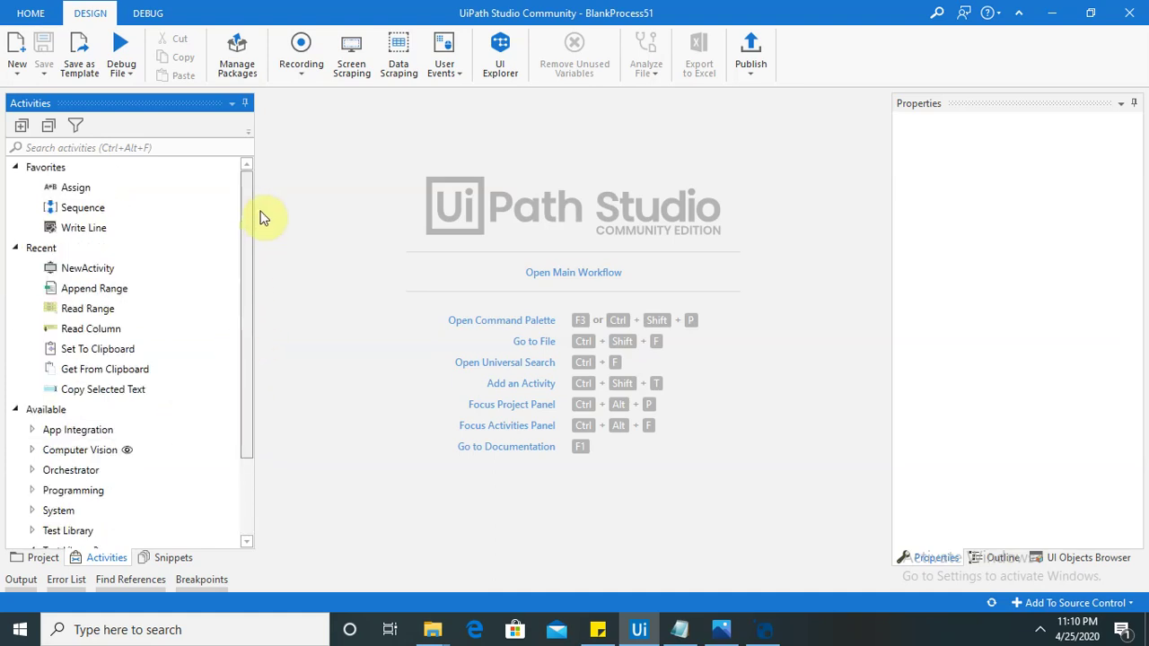
pyautogui.moveTo(253, 278); pyautogui.dragTo(257, 367)
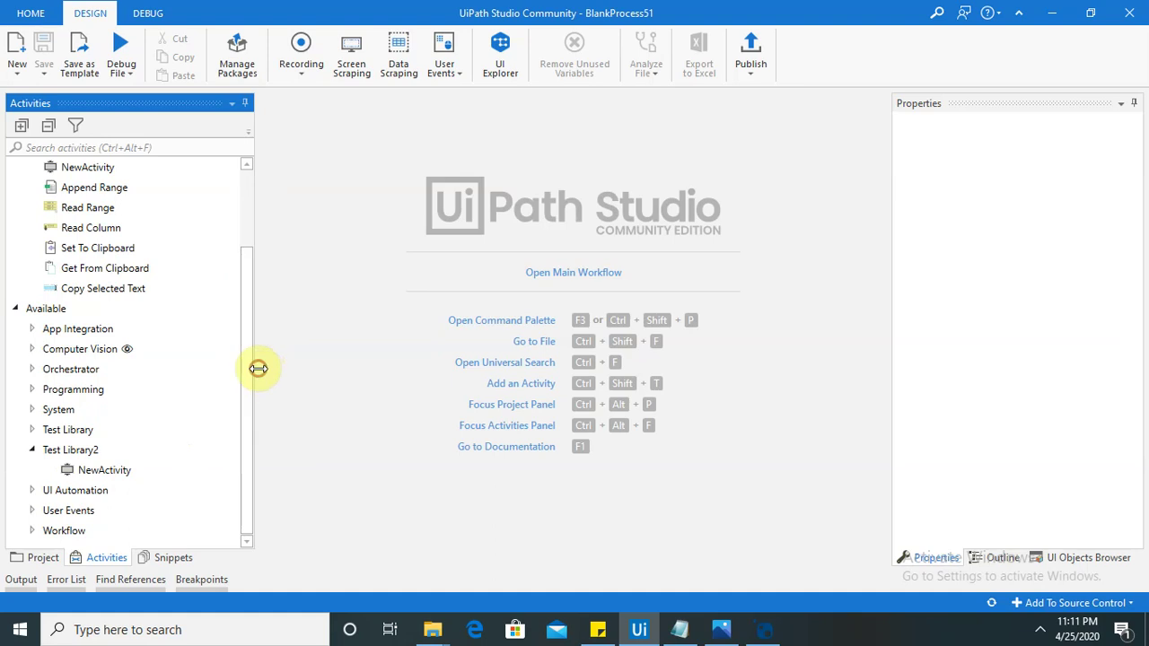
pyautogui.click(33, 431)
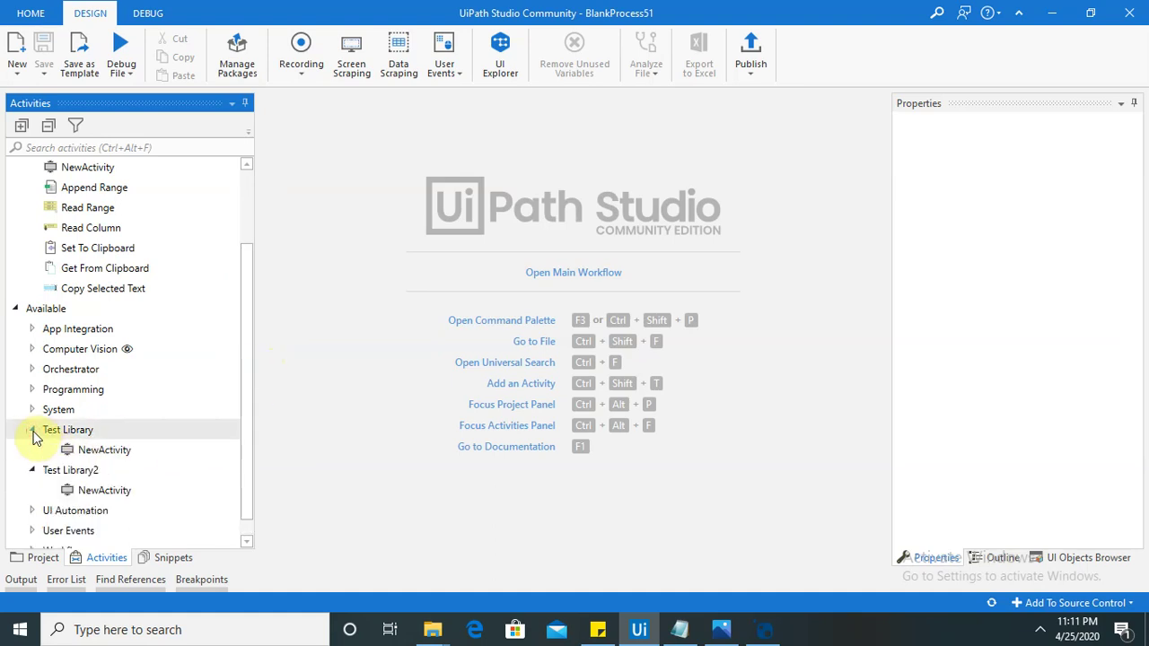
pyautogui.click(32, 431)
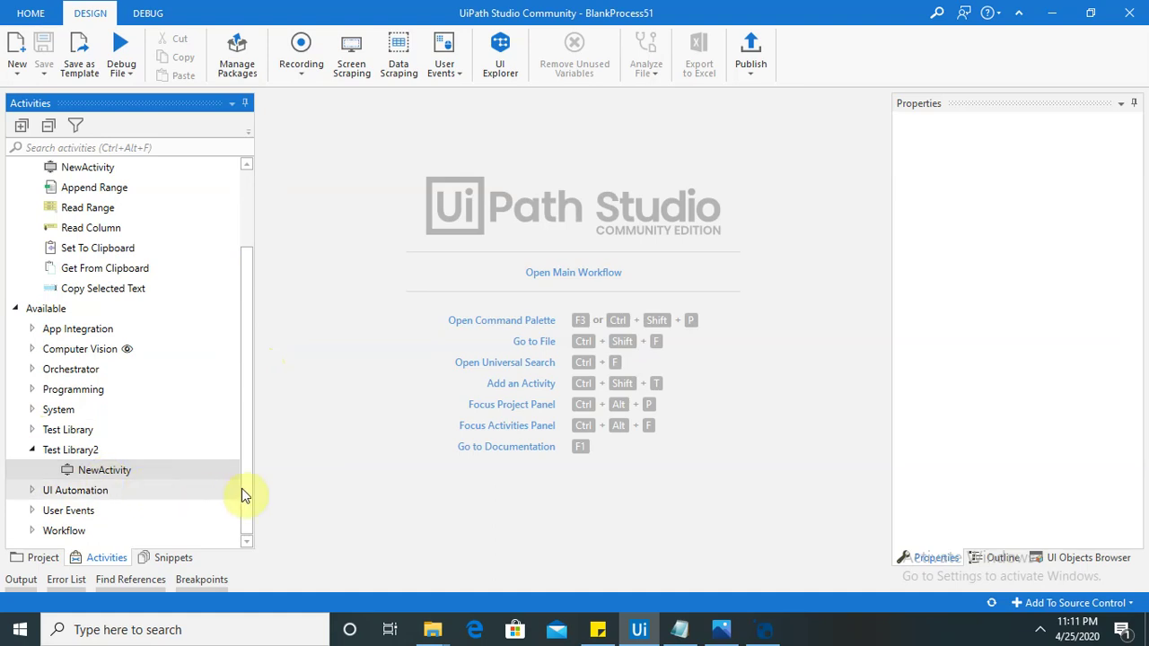
pyautogui.moveTo(243, 488); pyautogui.dragTo(243, 359)
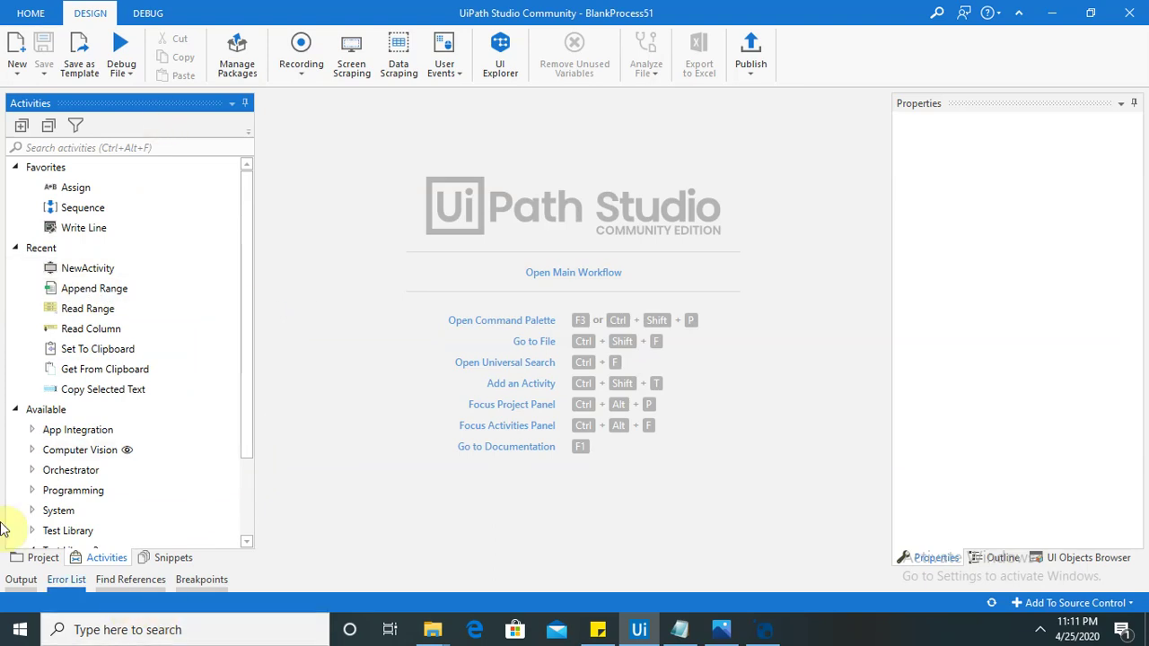
# Select the ActivitiesSumoftwono dependency in the project tree and open the Main workflow.
pyautogui.click(41, 557)
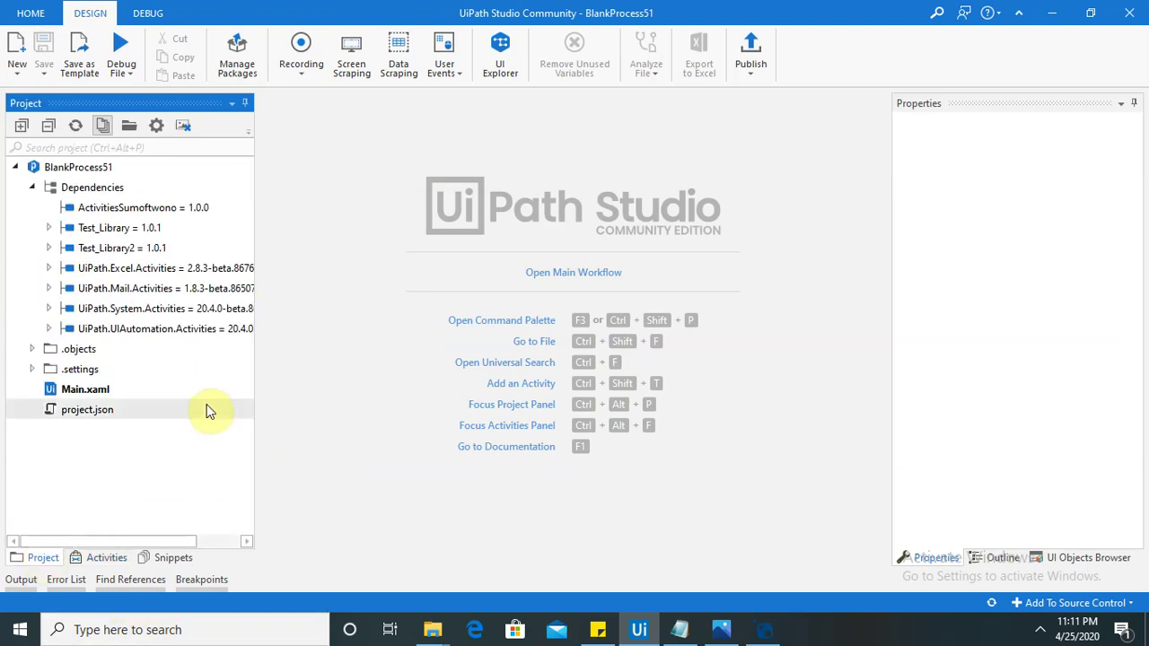
pyautogui.click(158, 207)
pyautogui.click(534, 345)
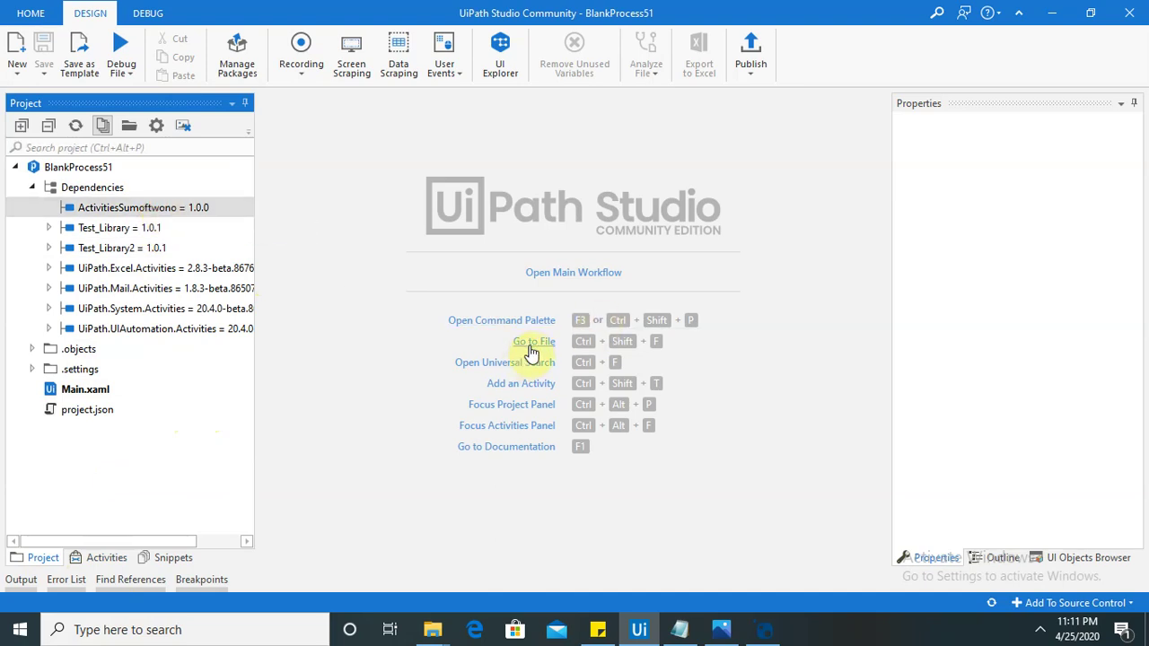
pyautogui.click(349, 140)
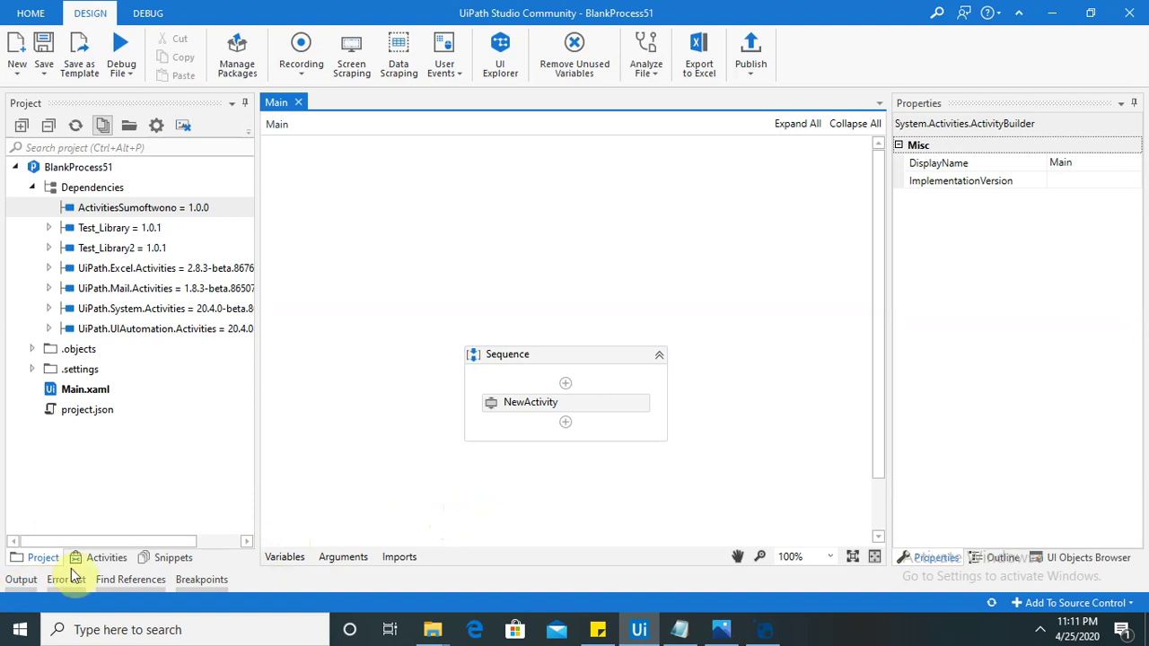
# Search the available activities for "activity".
pyautogui.click(97, 557)
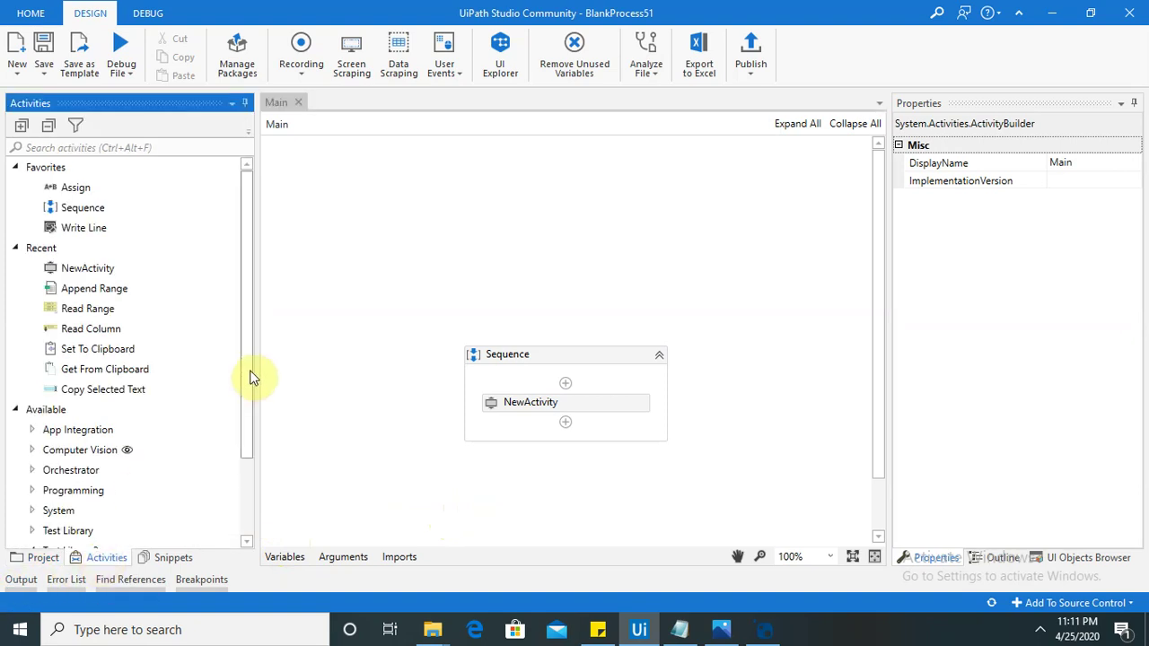
pyautogui.click(104, 146)
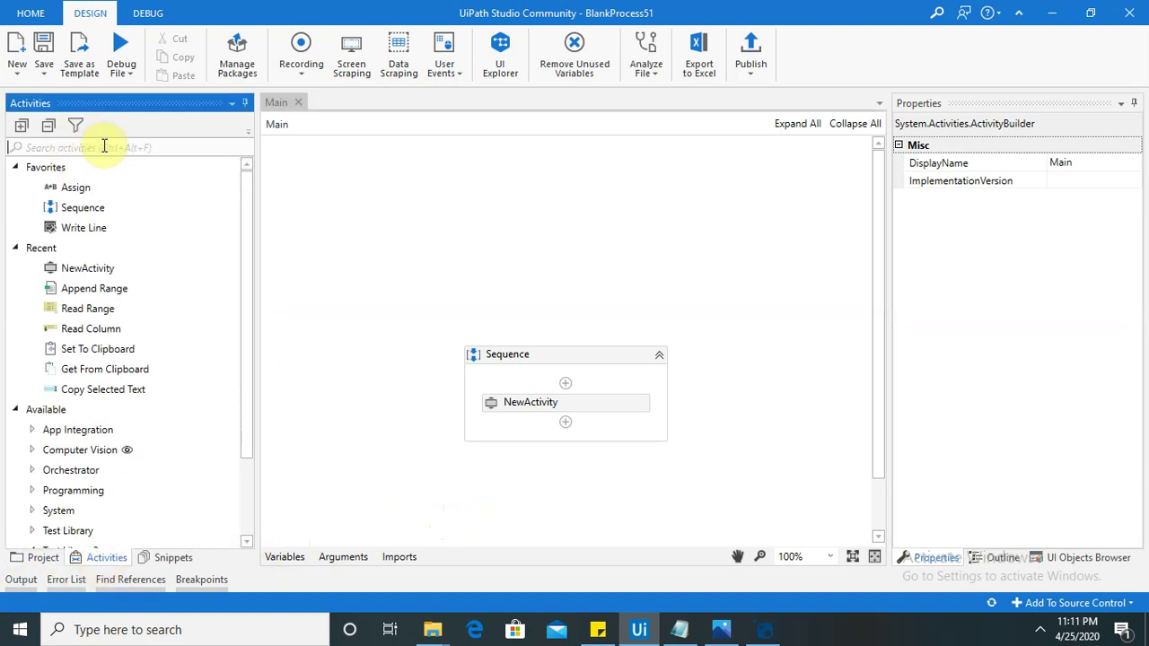
pyautogui.write('ac')
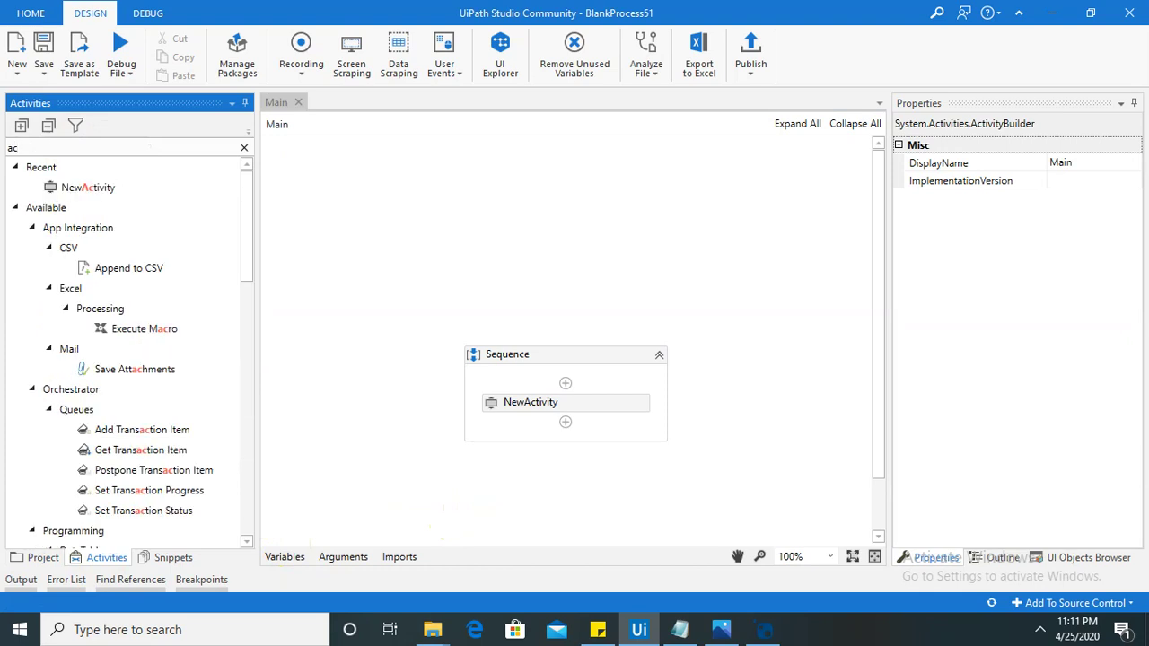
pyautogui.write('tivity')
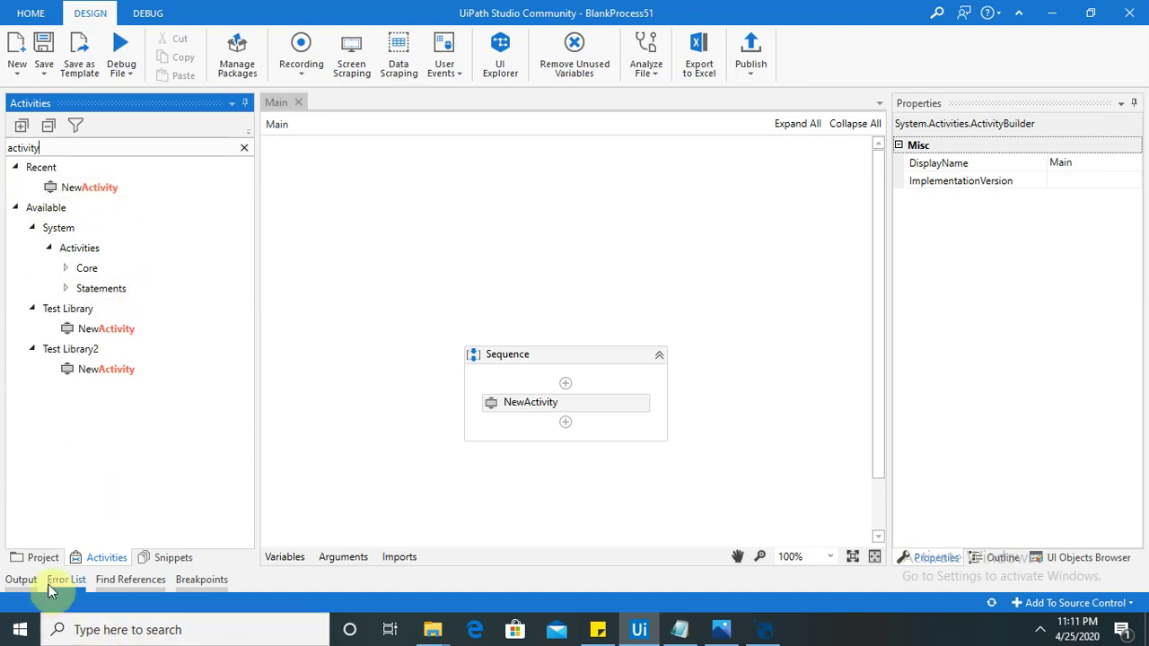
# Import the namespaces of the ActivitiesSumoftwono dependency into the workflow.
pyautogui.click(43, 557)
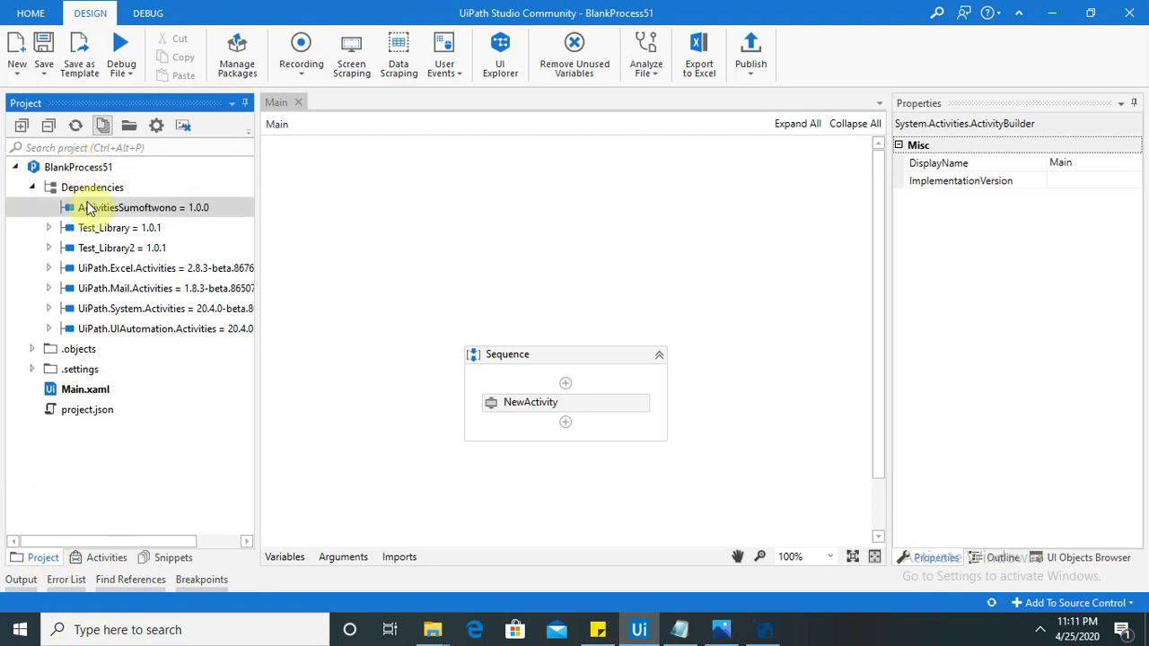
pyautogui.rightClick(90, 209)
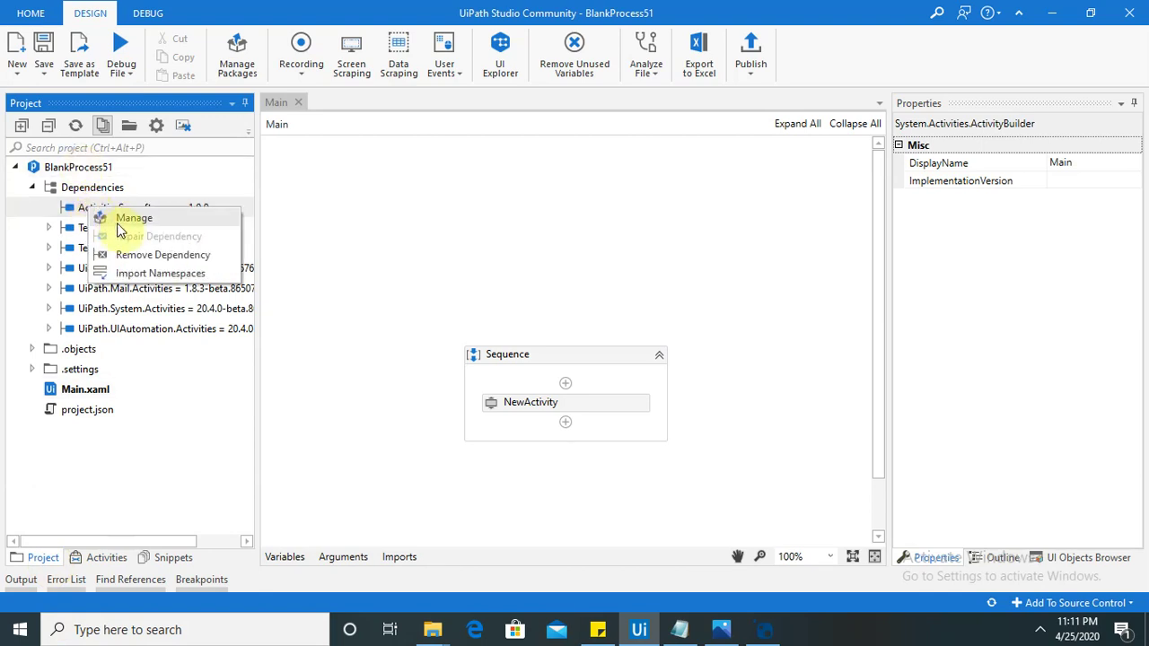
pyautogui.click(150, 272)
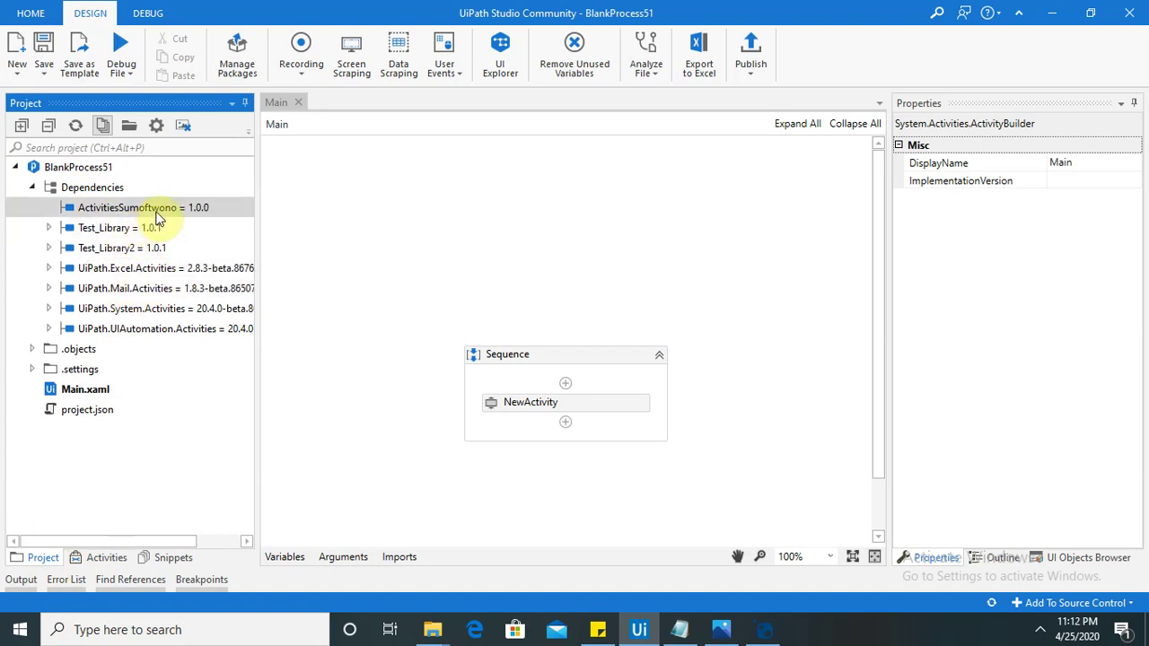
# Review the ActivitiesSumoftwono package details in Manage Packages and close the dialog without changes.
pyautogui.rightClick(108, 211)
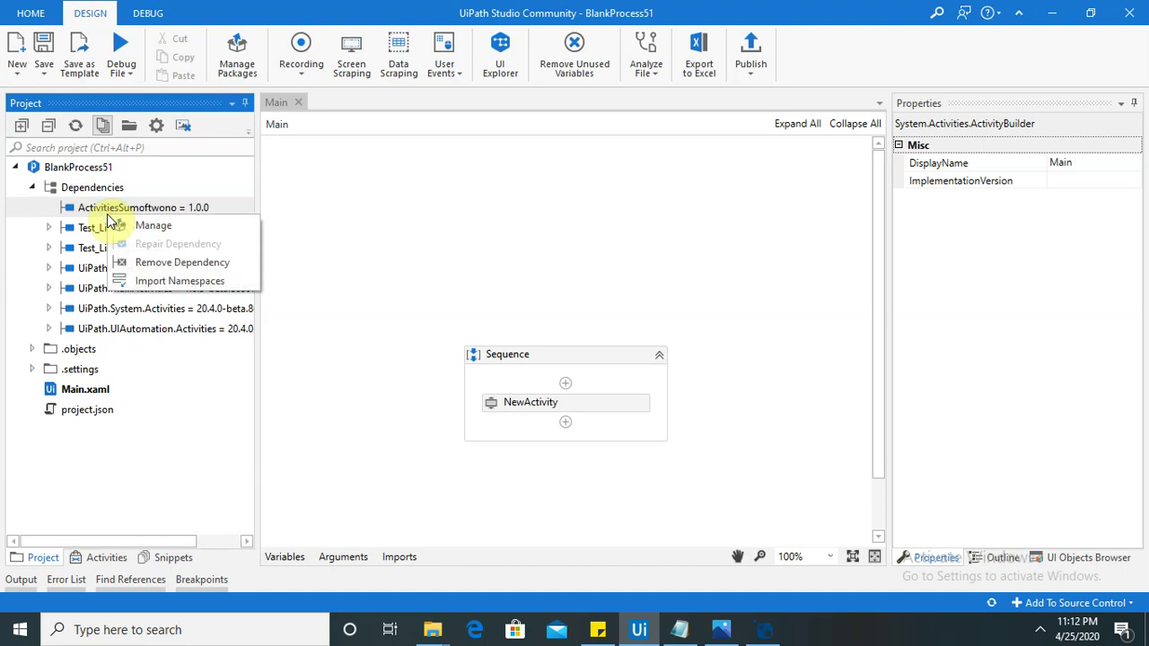
pyautogui.click(152, 226)
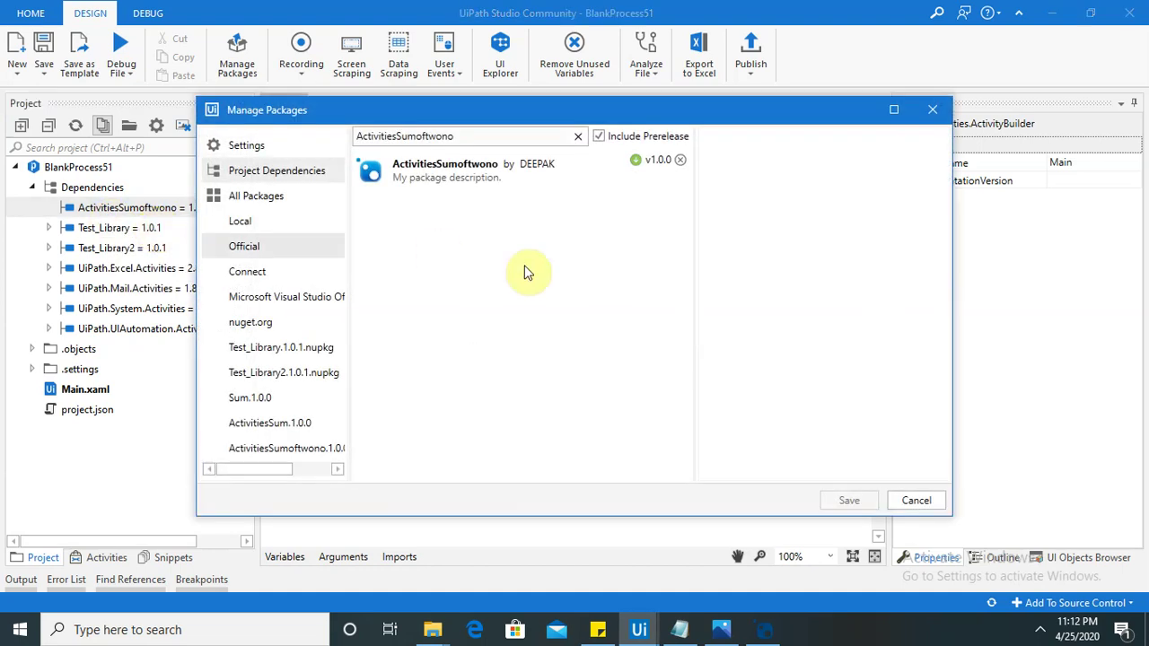
pyautogui.click(541, 177)
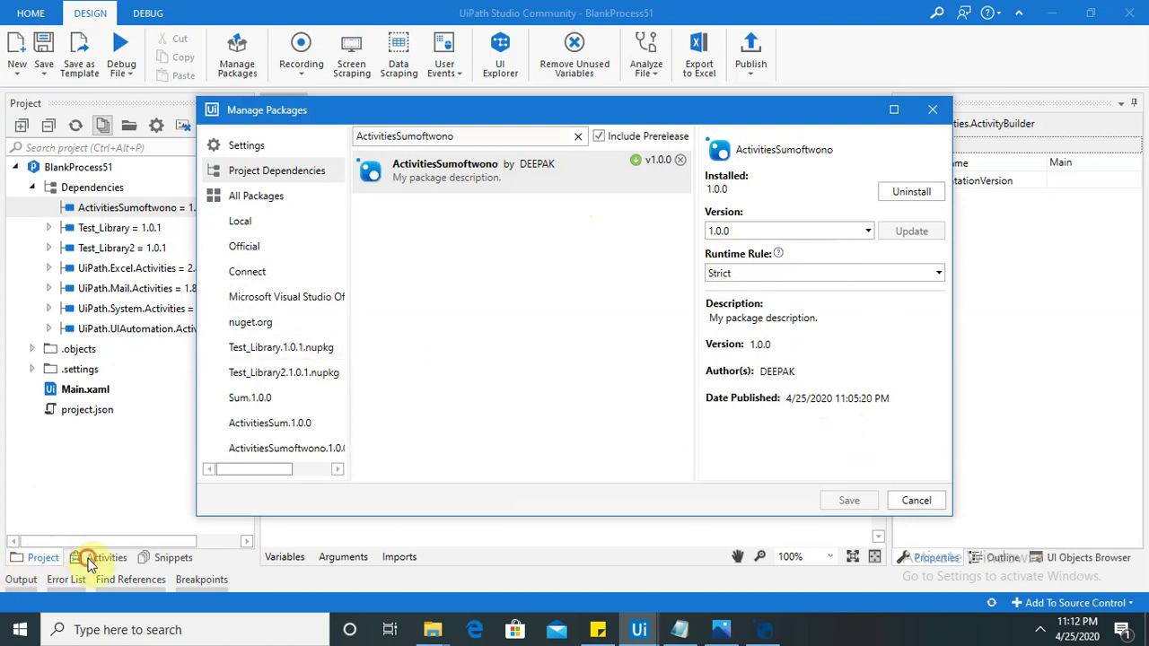
pyautogui.click(915, 500)
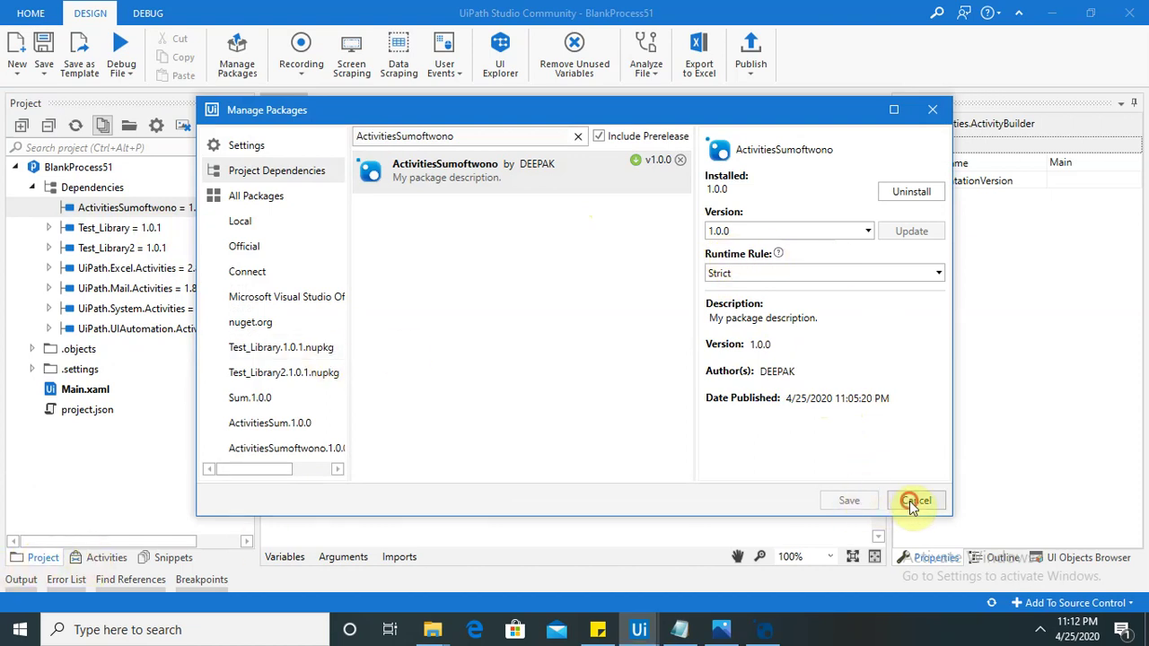
# Recheck the project dependencies, search the activities for "activiti" and inspect the Core and Statements groups under System.
pyautogui.click(93, 561)
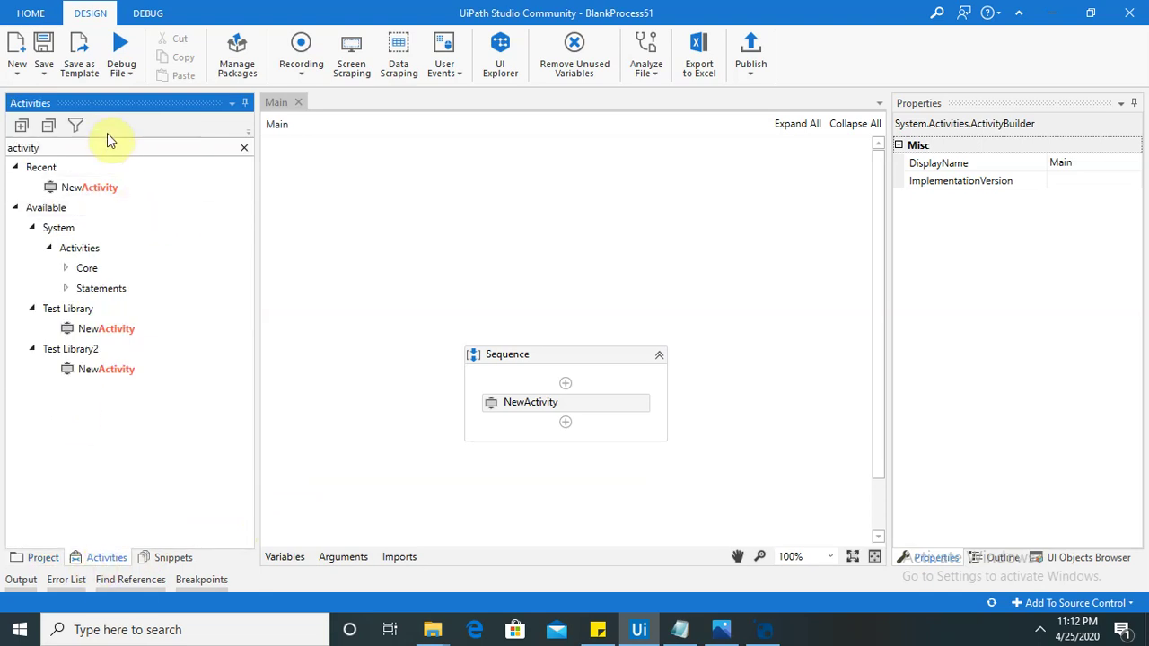
pyautogui.click(43, 559)
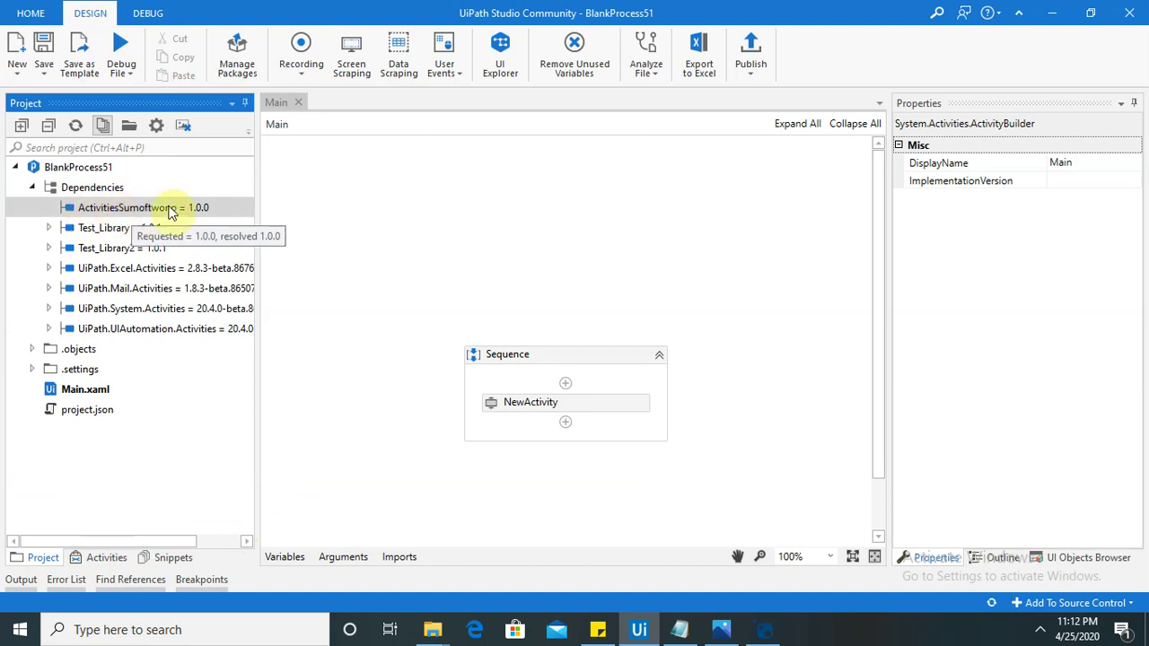
pyautogui.click(112, 558)
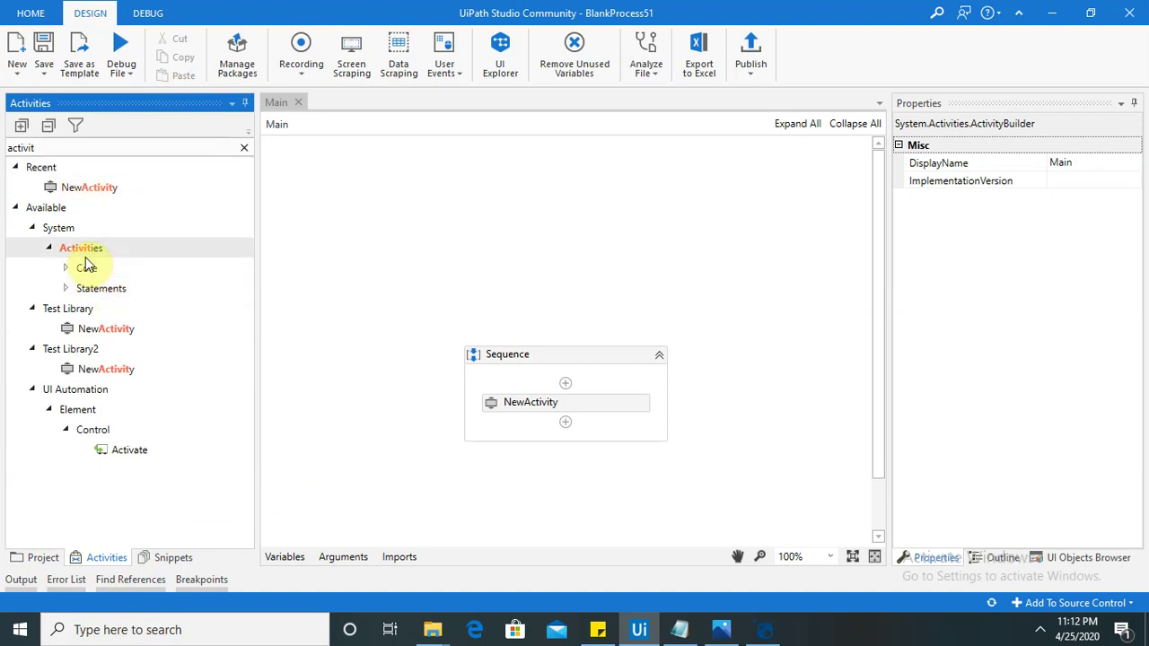
pyautogui.write('i')
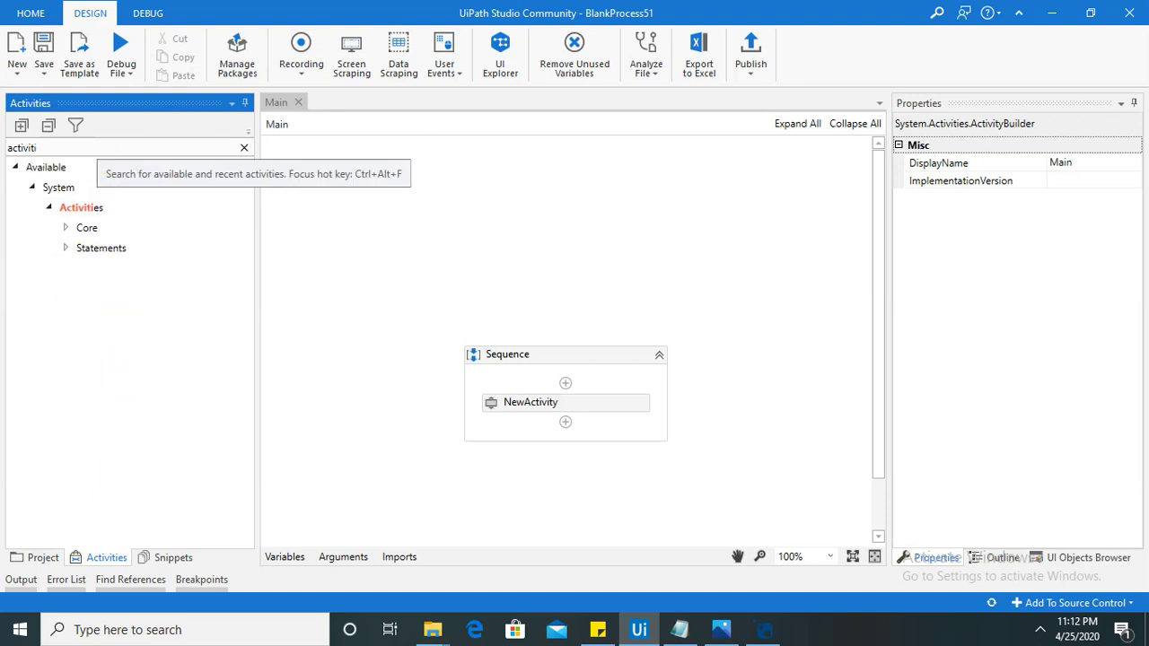
pyautogui.click(67, 248)
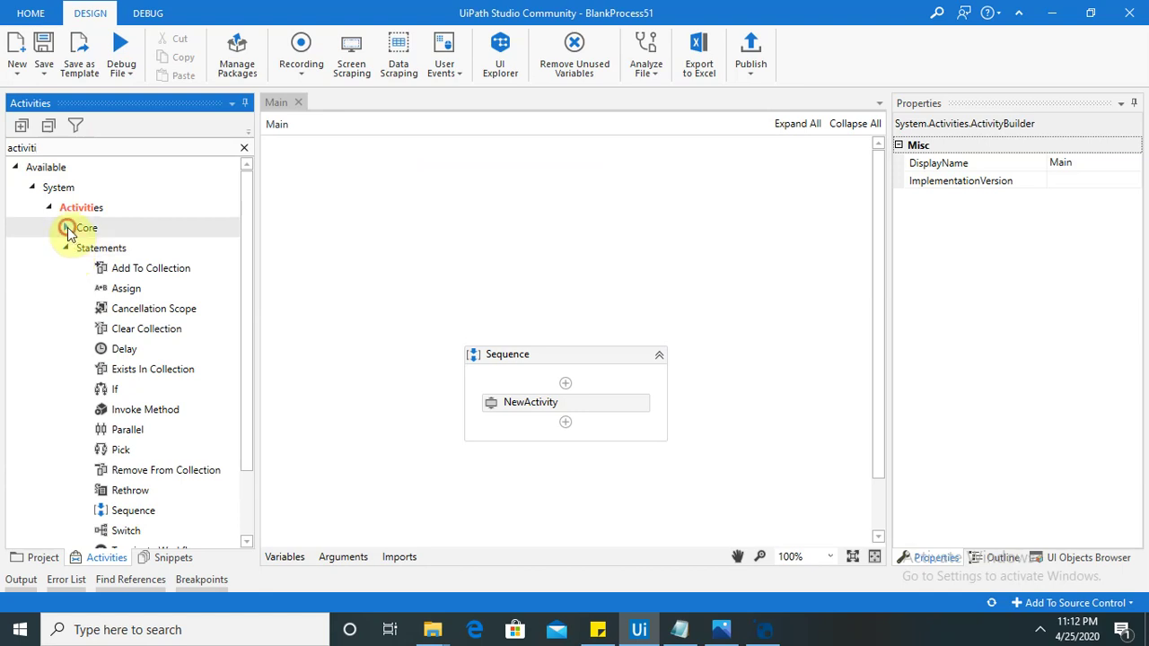
pyautogui.click(67, 228)
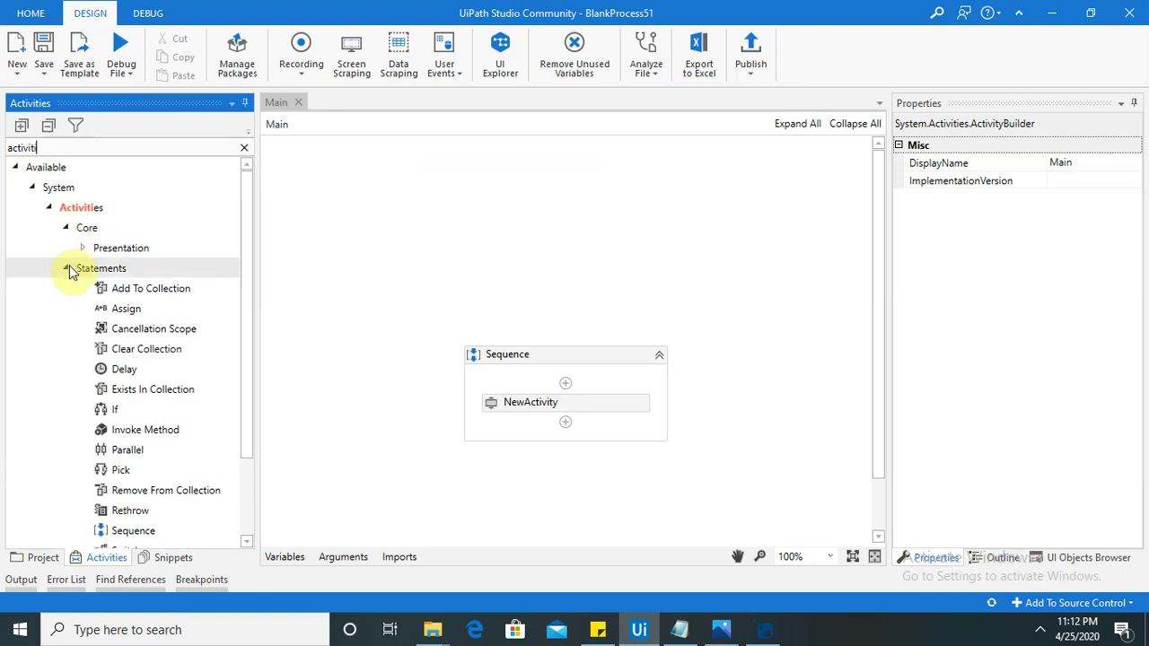
pyautogui.click(68, 268)
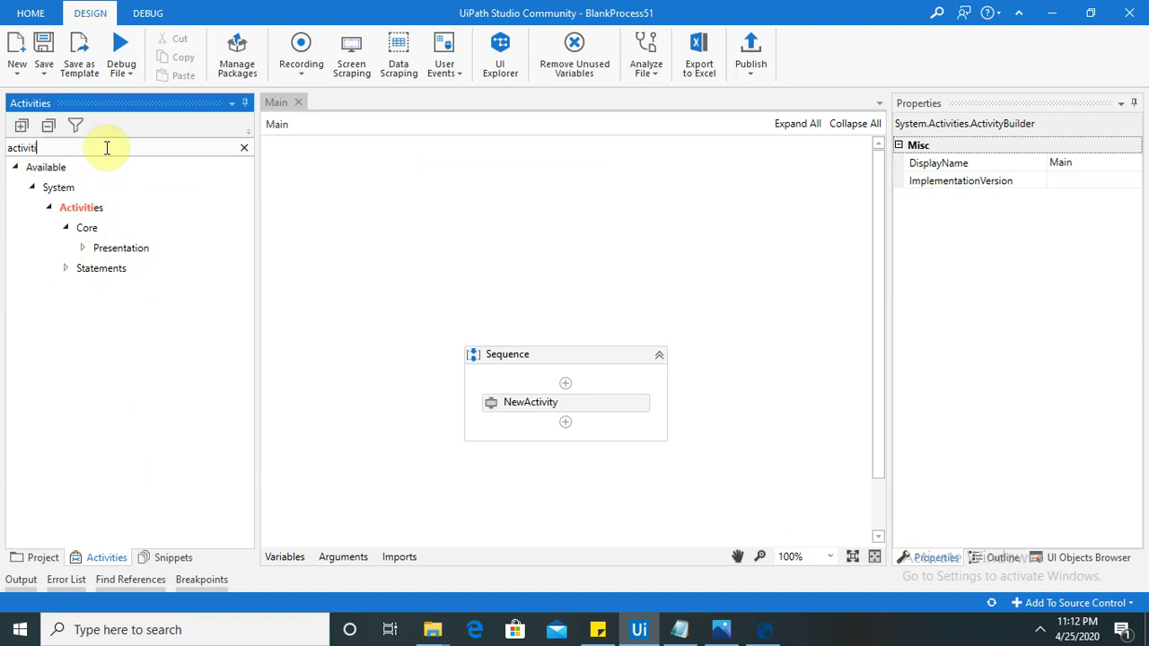
# Replace the activities search term with "sum" to look for the custom sum activity.
pyautogui.press('BackSpace')
pyautogui.press('BackSpace')
pyautogui.press('BackSpace')
pyautogui.press('BackSpace')
pyautogui.press('BackSpace')
pyautogui.press('BackSpace')
pyautogui.press('BackSpace')
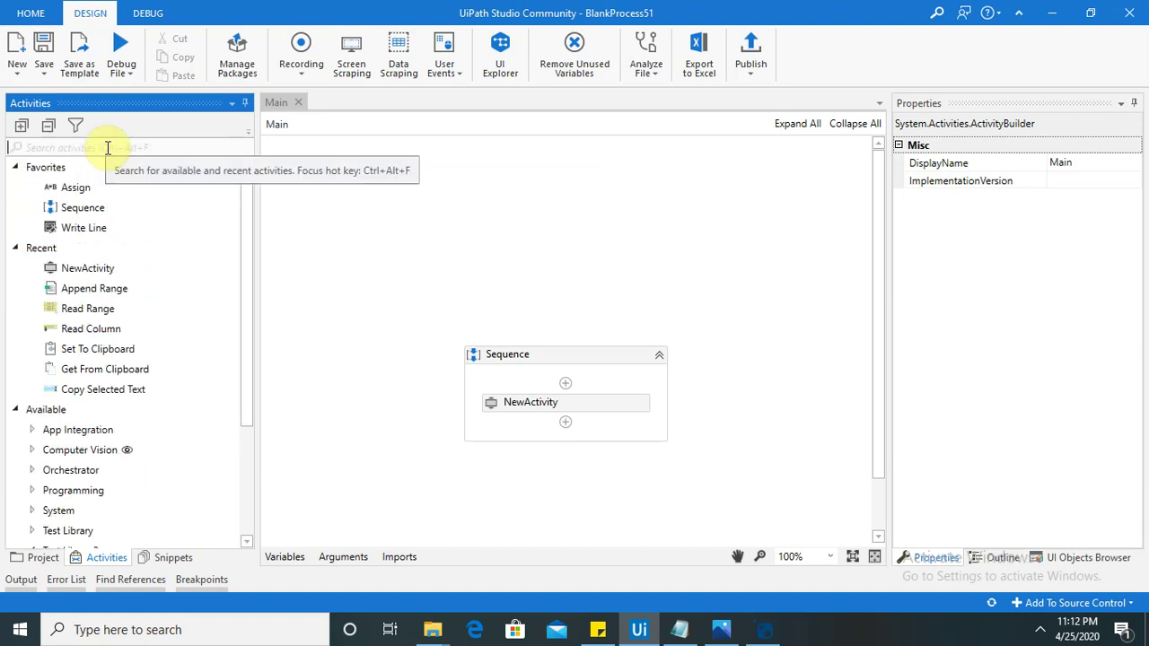
pyautogui.write('sum')
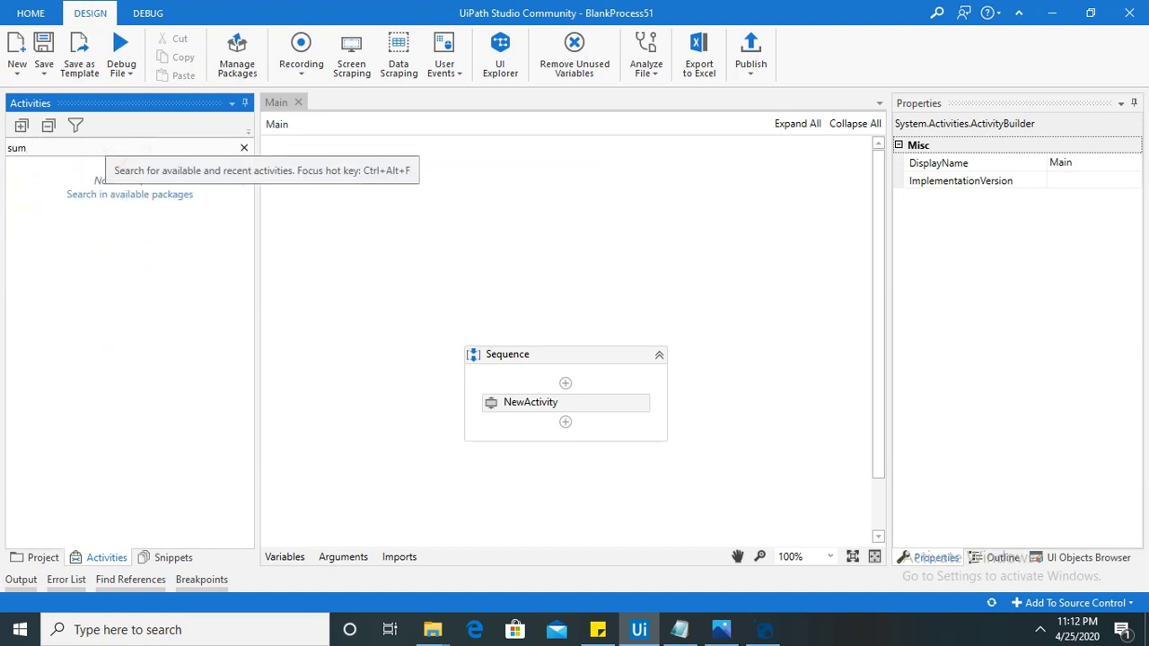
# Search the activities for "activitiessum" and clear the search.
pyautogui.press('BackSpace')
pyautogui.press('BackSpace')
pyautogui.write('a')
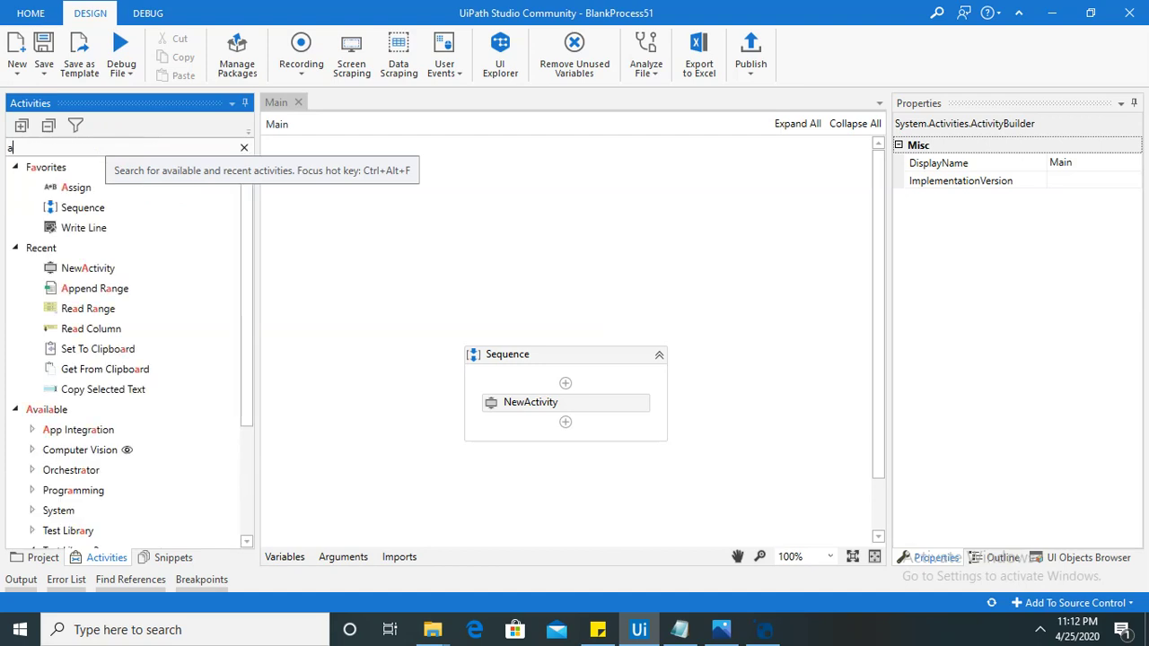
pyautogui.write('ctivi')
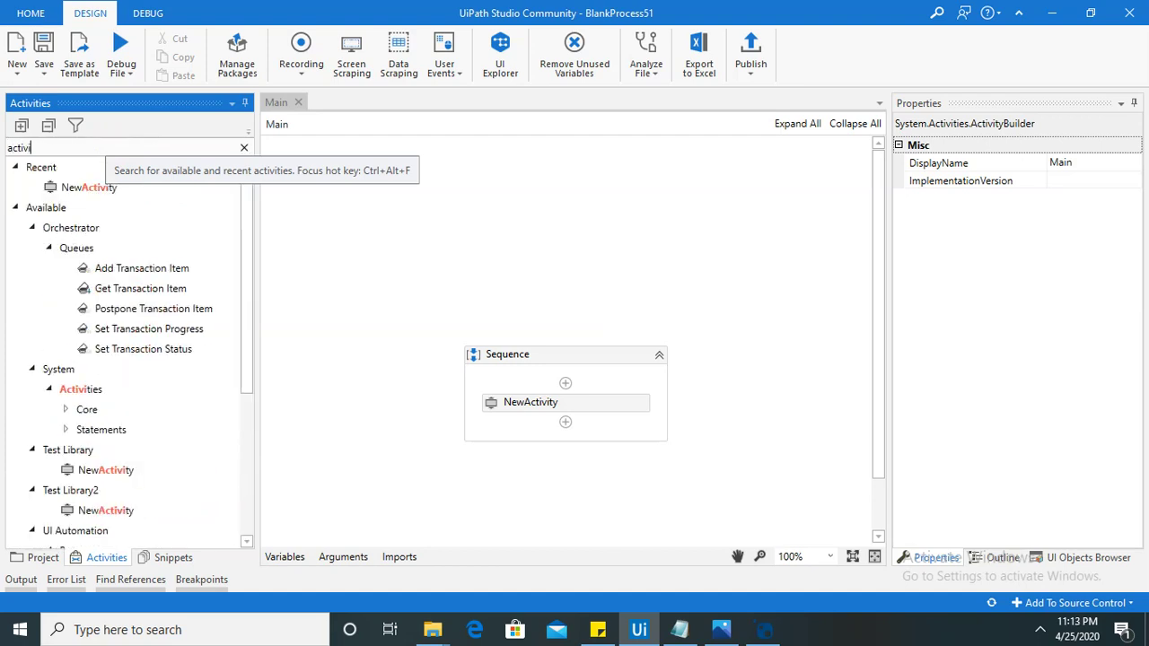
pyautogui.write('tiessum')
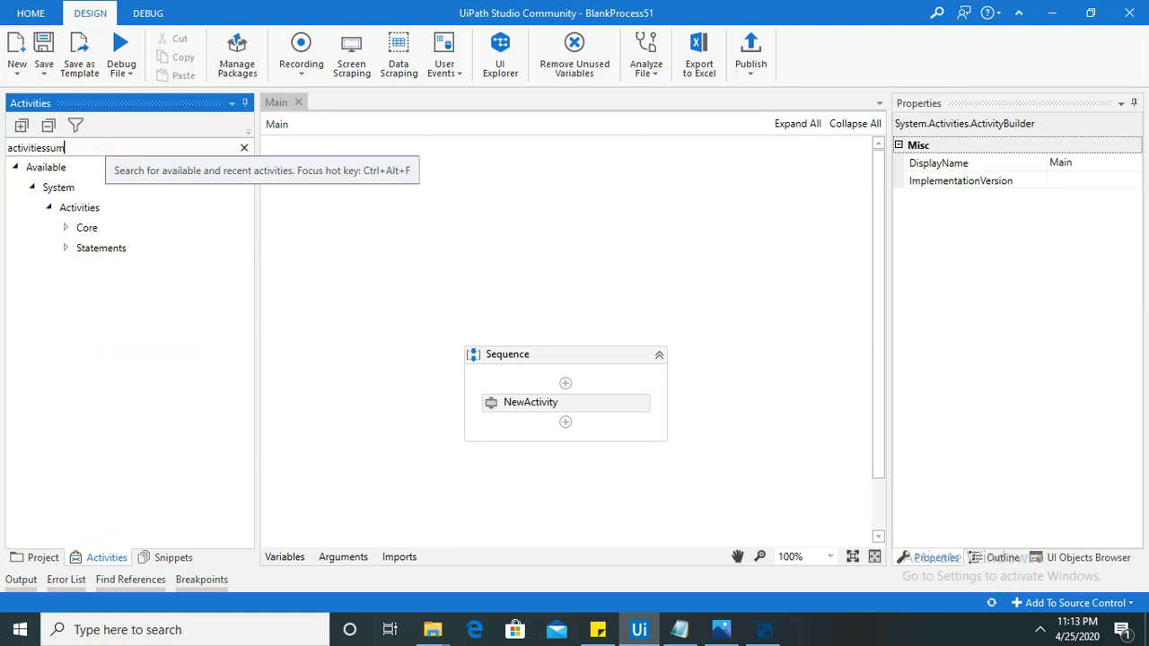
pyautogui.press('BackSpace')
pyautogui.press('BackSpace')
pyautogui.press('BackSpace')
pyautogui.press('BackSpace')
pyautogui.press('BackSpace')
pyautogui.press('BackSpace')
pyautogui.press('BackSpace')
pyautogui.press('BackSpace')
pyautogui.press('BackSpace')
pyautogui.press('BackSpace')
pyautogui.press('BackSpace')
pyautogui.press('BackSpace')
# Remove the ActivitiesSumoftwono dependency from BlankProcess51 and check the activities list.
pyautogui.click(38, 557)
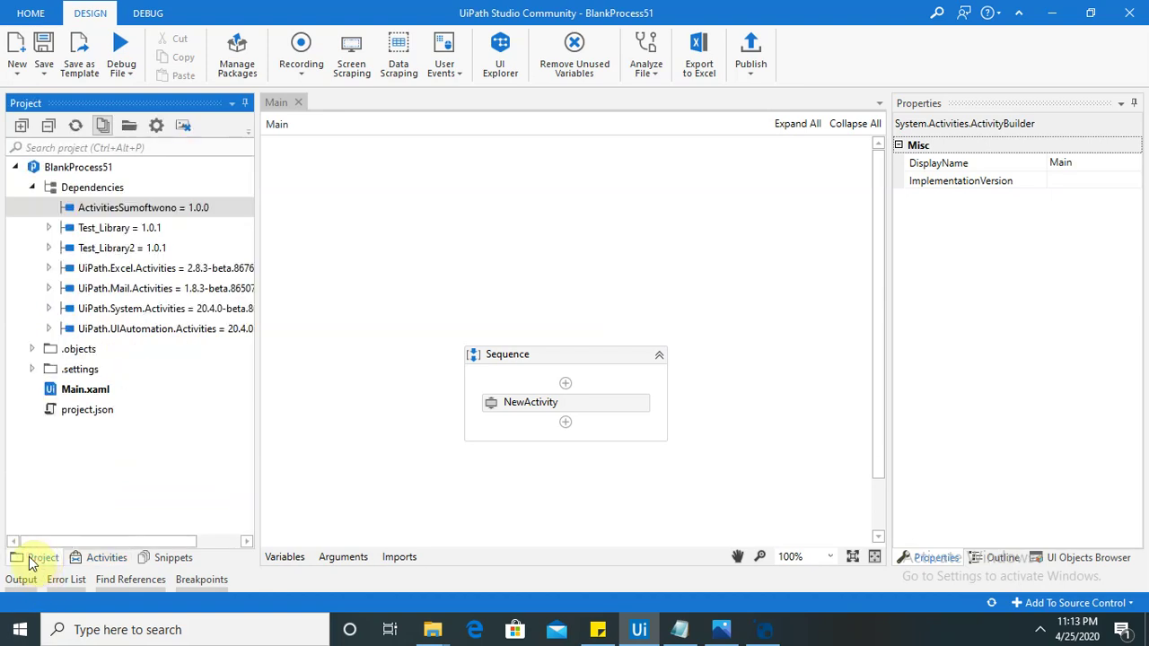
pyautogui.rightClick(139, 216)
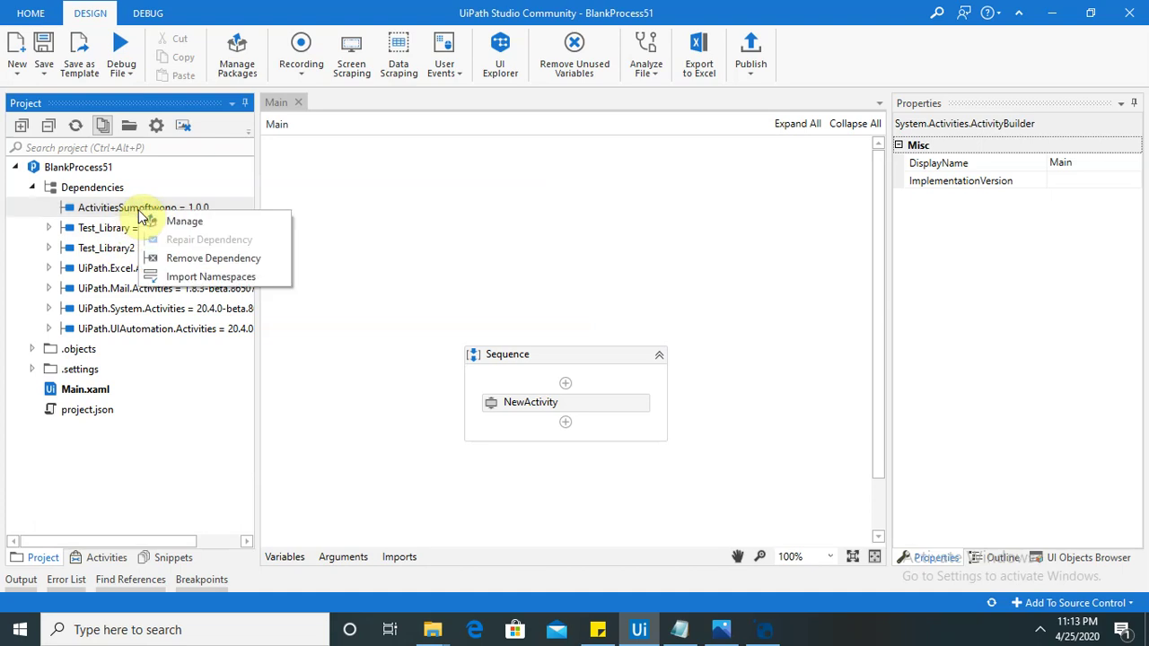
pyautogui.click(215, 257)
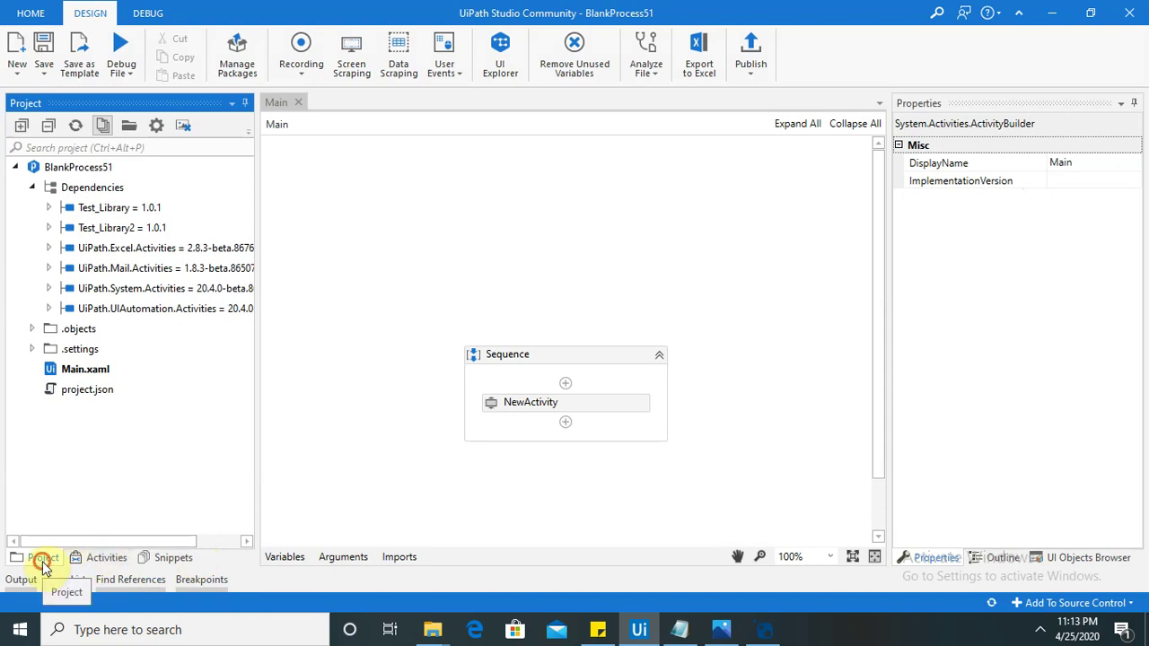
pyautogui.click(106, 558)
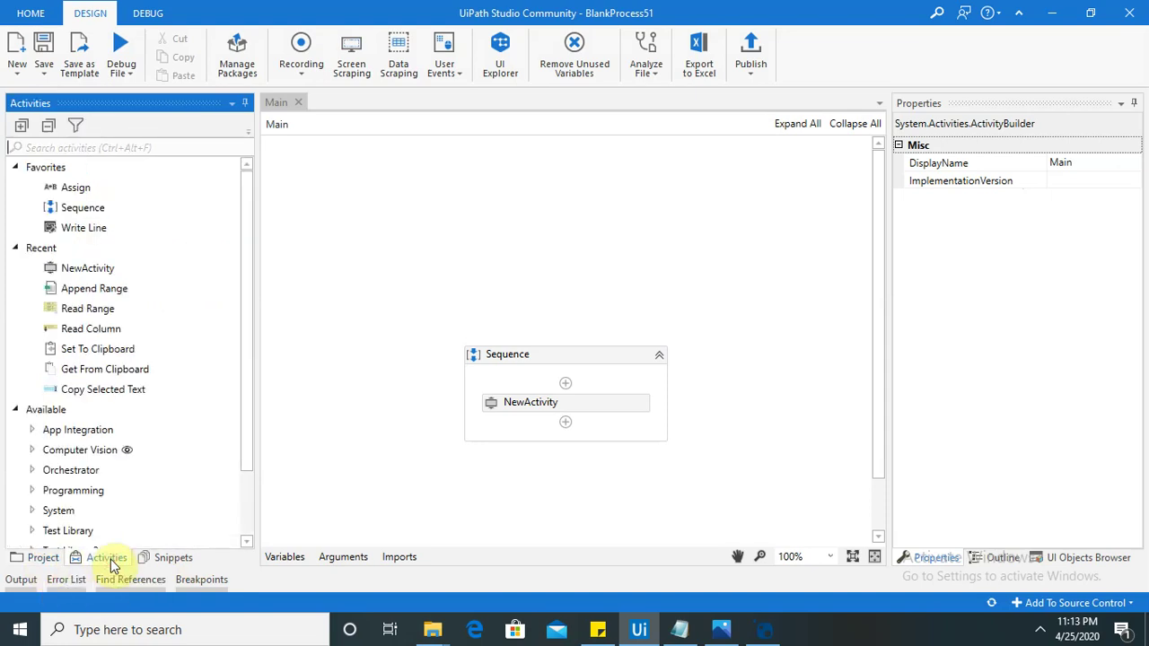
# Reinstall ActivitiesSumoftwono version 1.0.0 from the ActivitiesSum.1.0.0 package source and save the package changes.
pyautogui.click(43, 557)
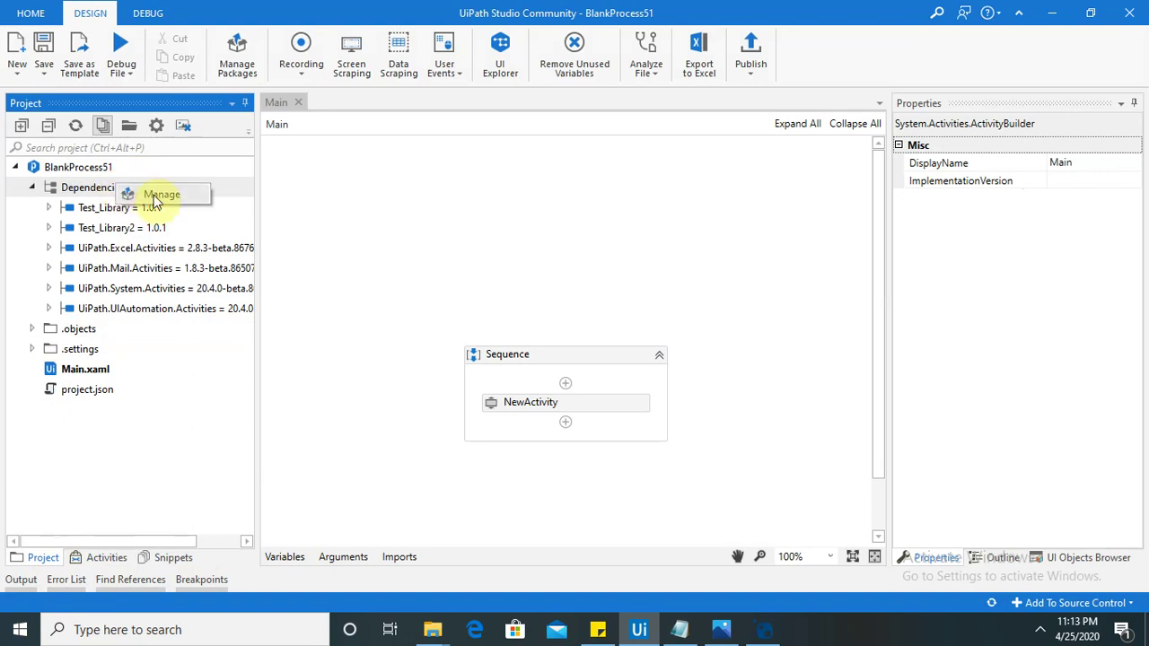
pyautogui.moveTo(130, 192); pyautogui.dragTo(155, 199)
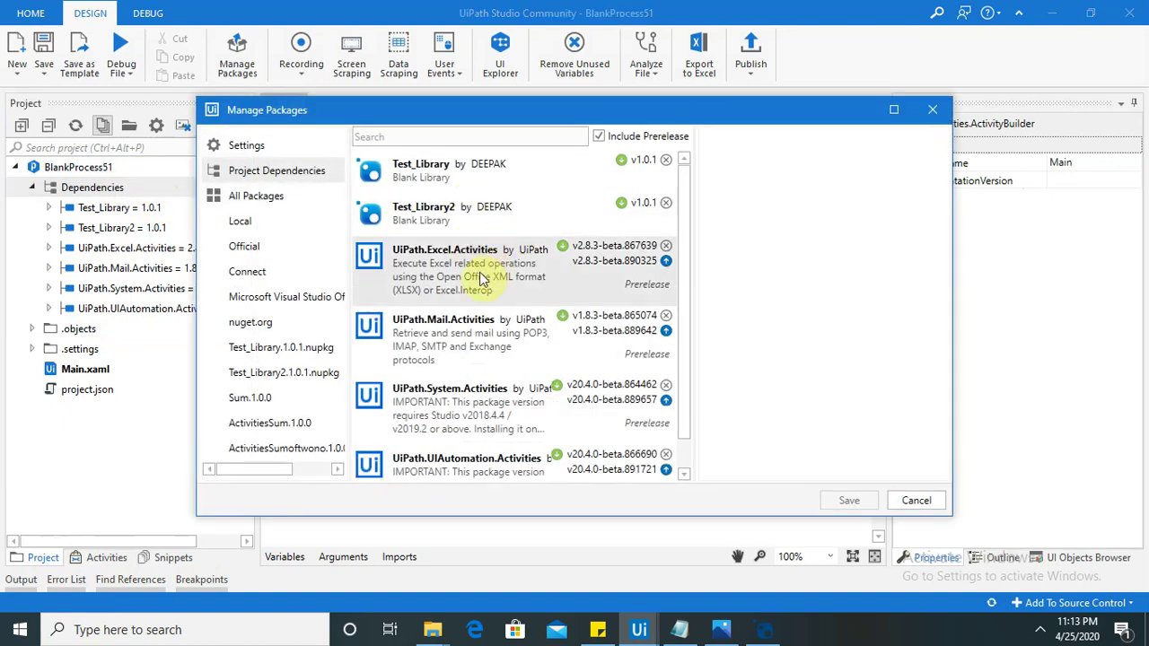
pyautogui.click(295, 451)
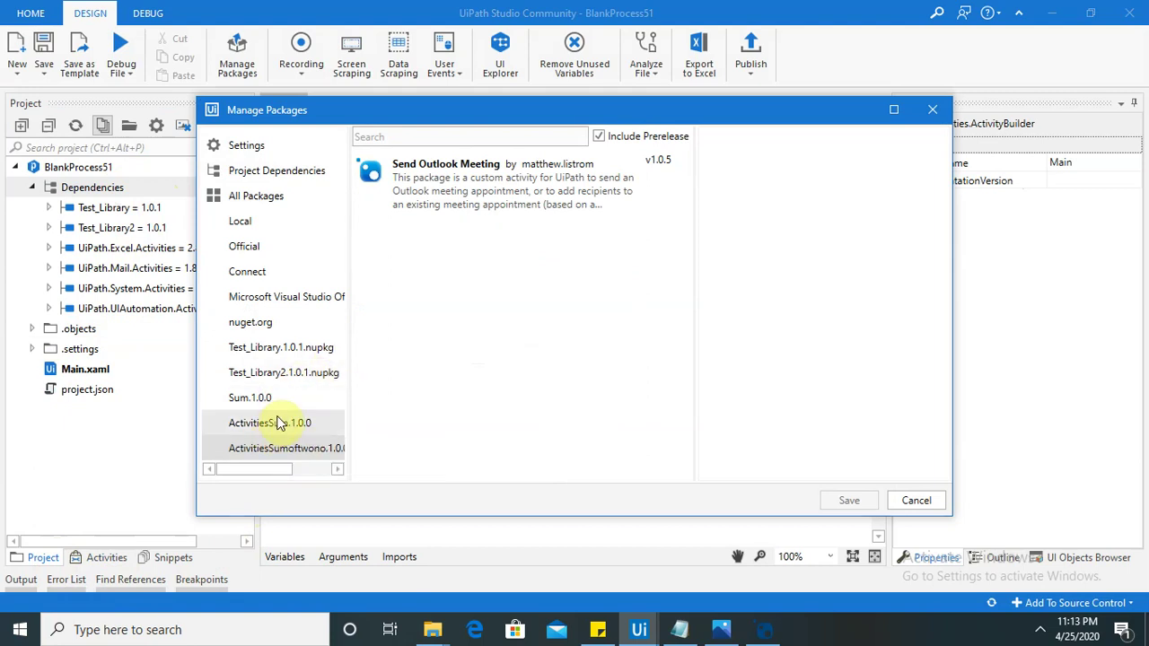
pyautogui.click(278, 423)
pyautogui.click(529, 204)
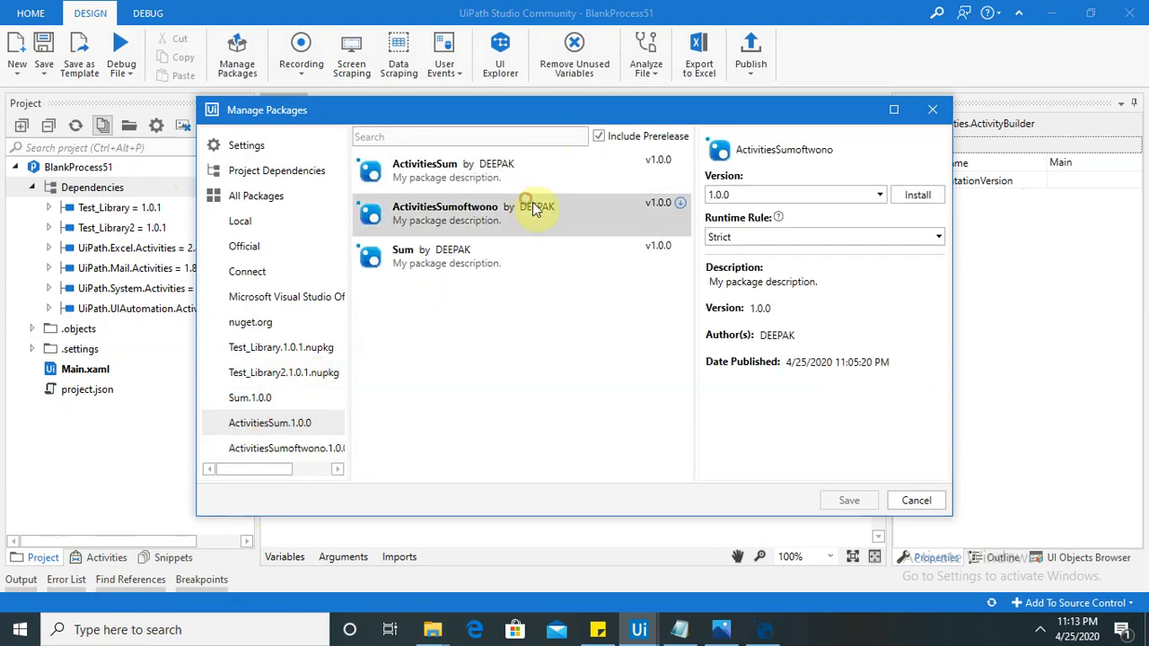
pyautogui.click(680, 204)
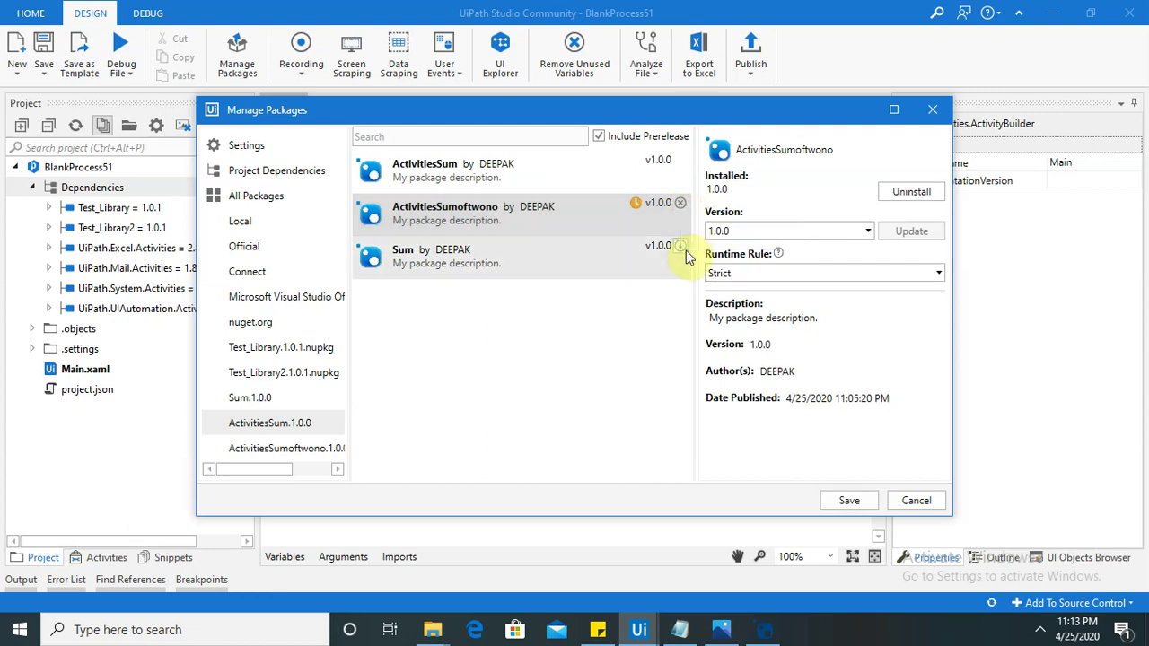
pyautogui.click(858, 504)
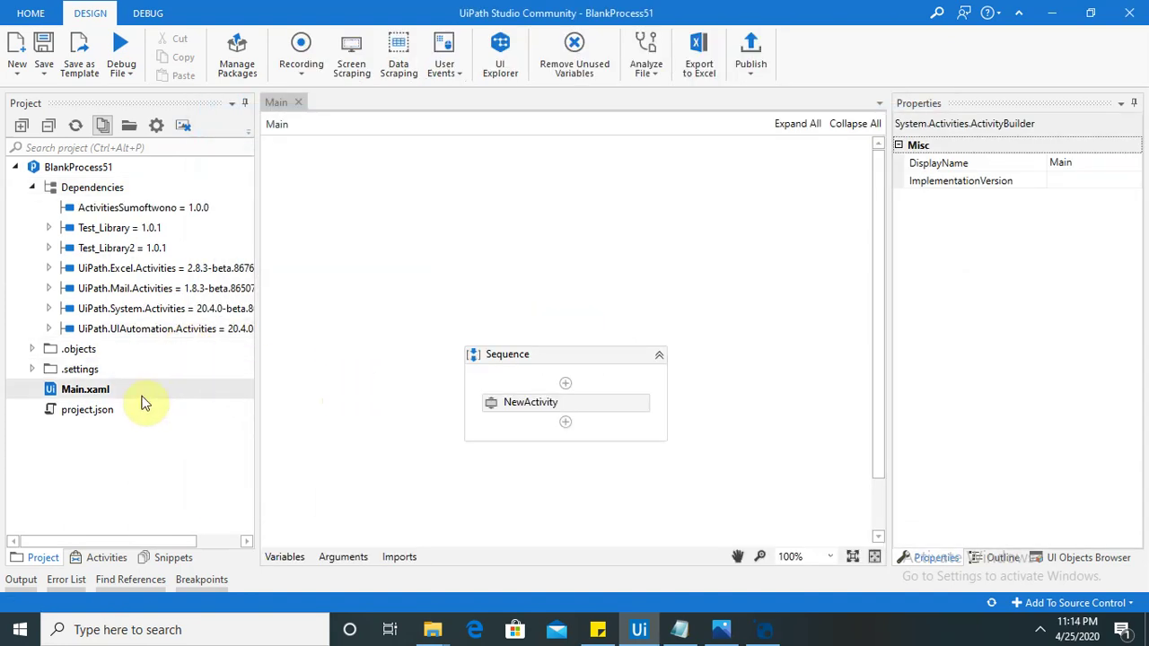
# Add two more NewActivity instances from Test Library2 to the Sequence in Main.
pyautogui.click(96, 557)
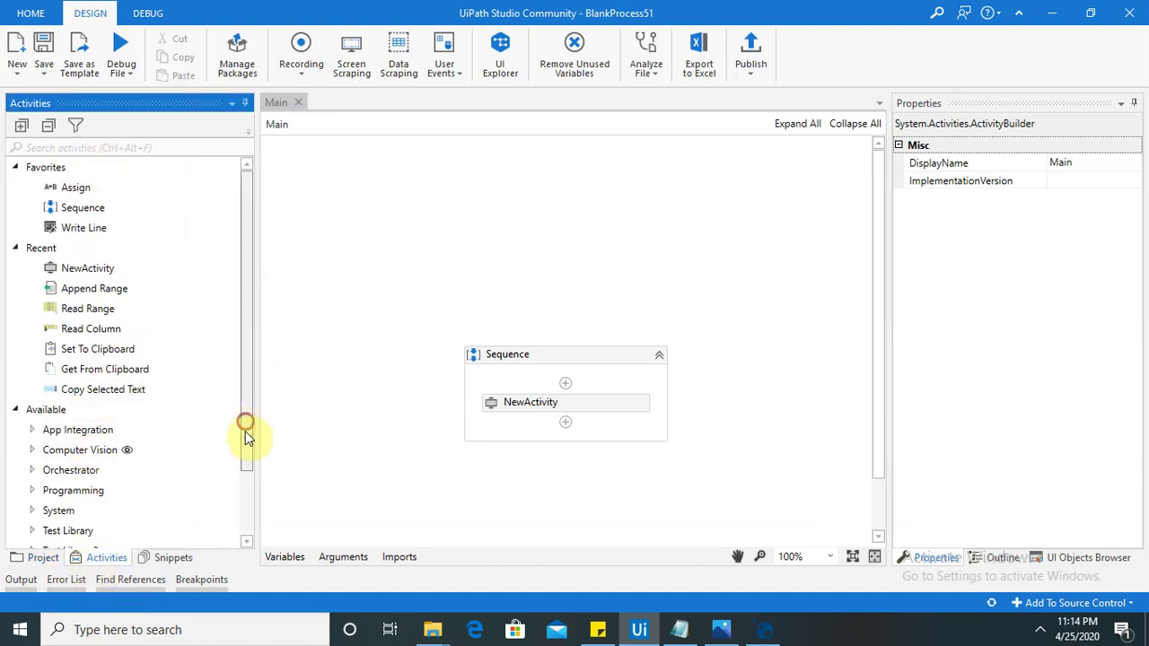
pyautogui.moveTo(245, 431); pyautogui.dragTo(255, 551)
pyautogui.click(35, 472)
pyautogui.moveTo(89, 491); pyautogui.dragTo(566, 422)
pyautogui.hotkey('ctrl', 'v')
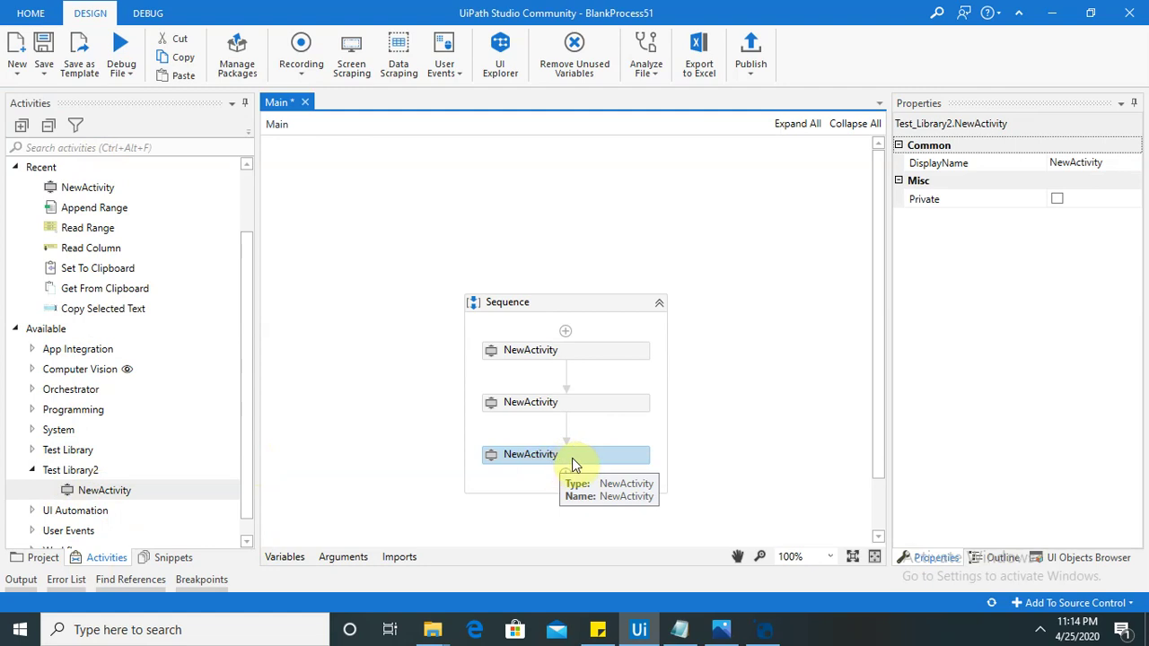
pyautogui.moveTo(247, 446); pyautogui.dragTo(248, 238)
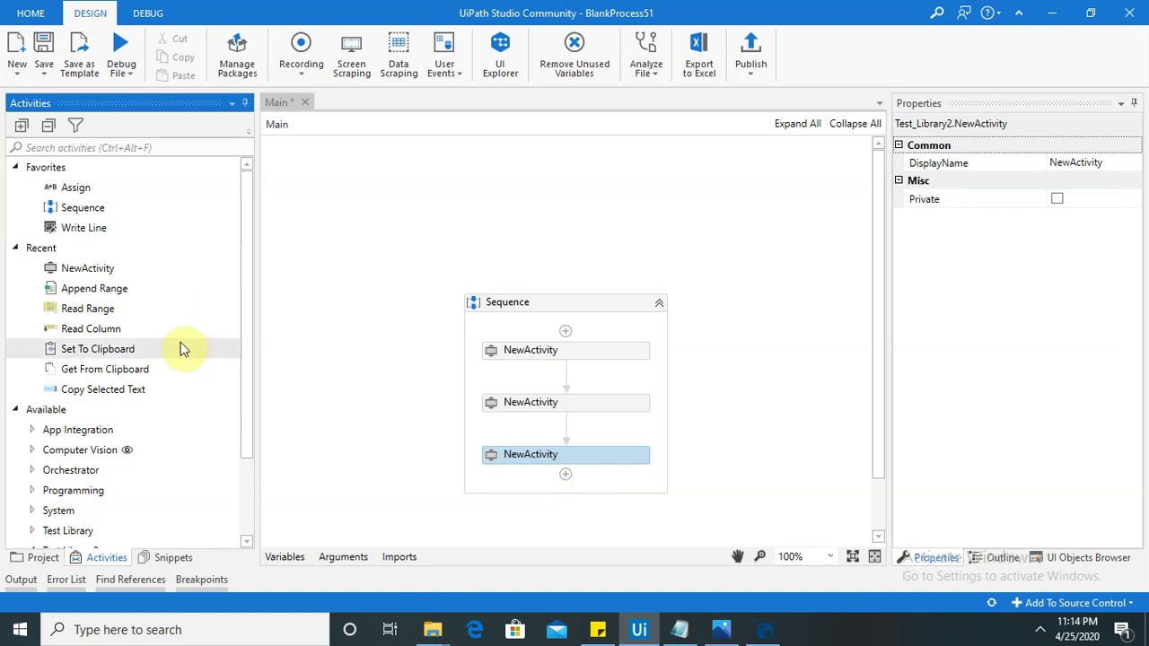
pyautogui.click(1041, 634)
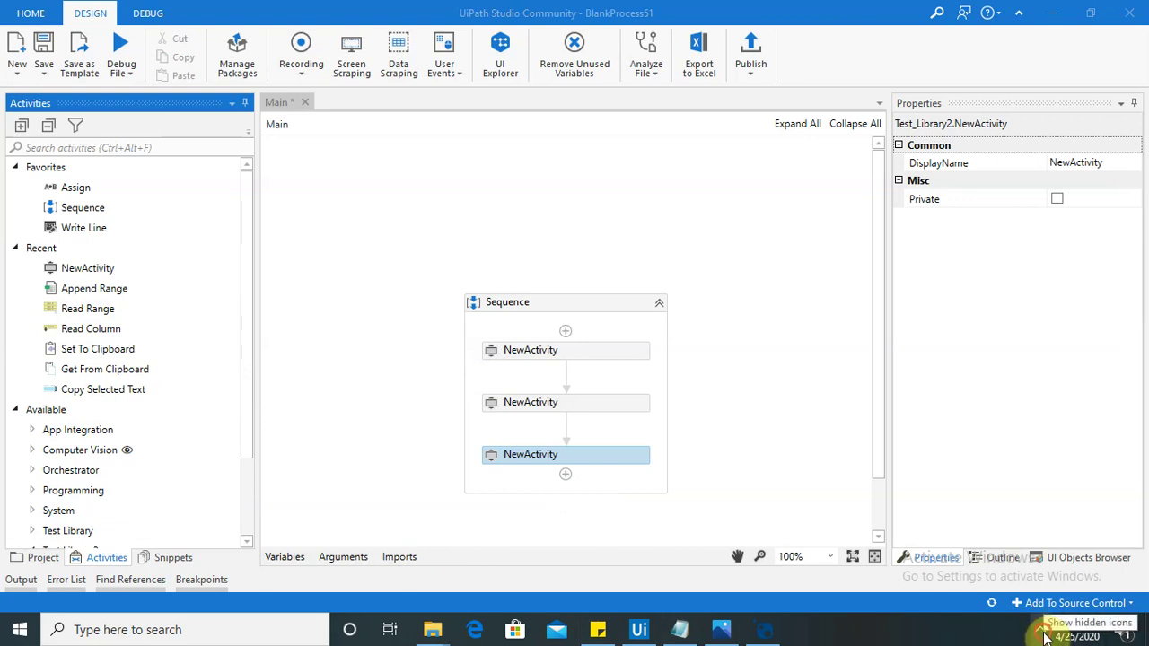
pyautogui.click(1042, 631)
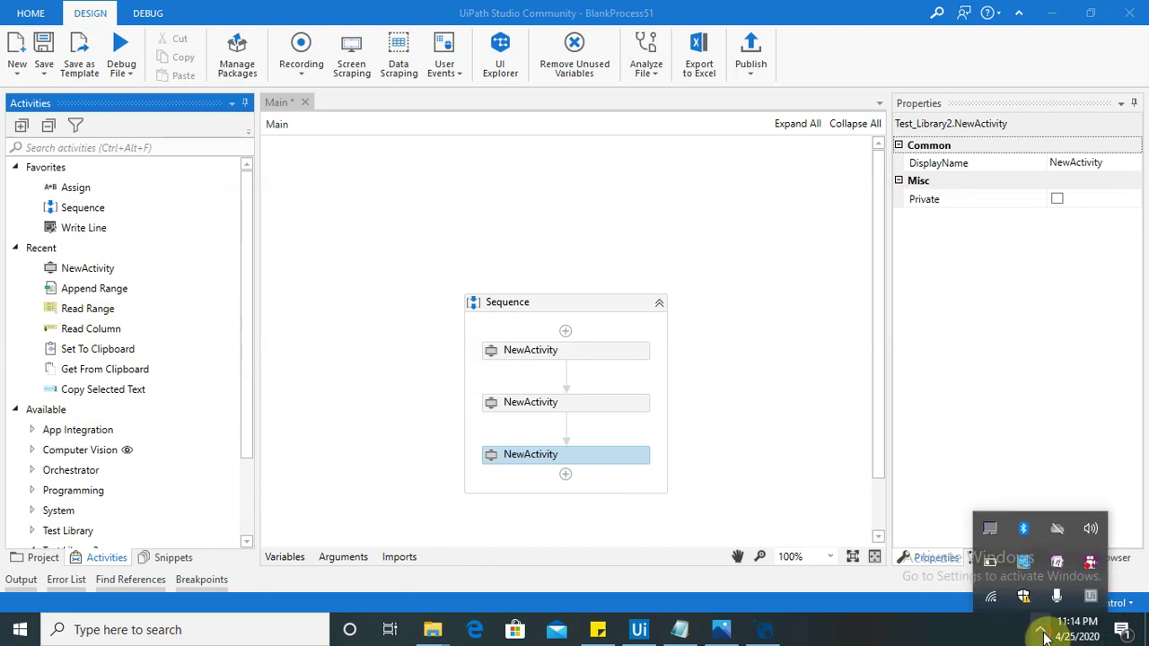
pyautogui.click(1092, 571)
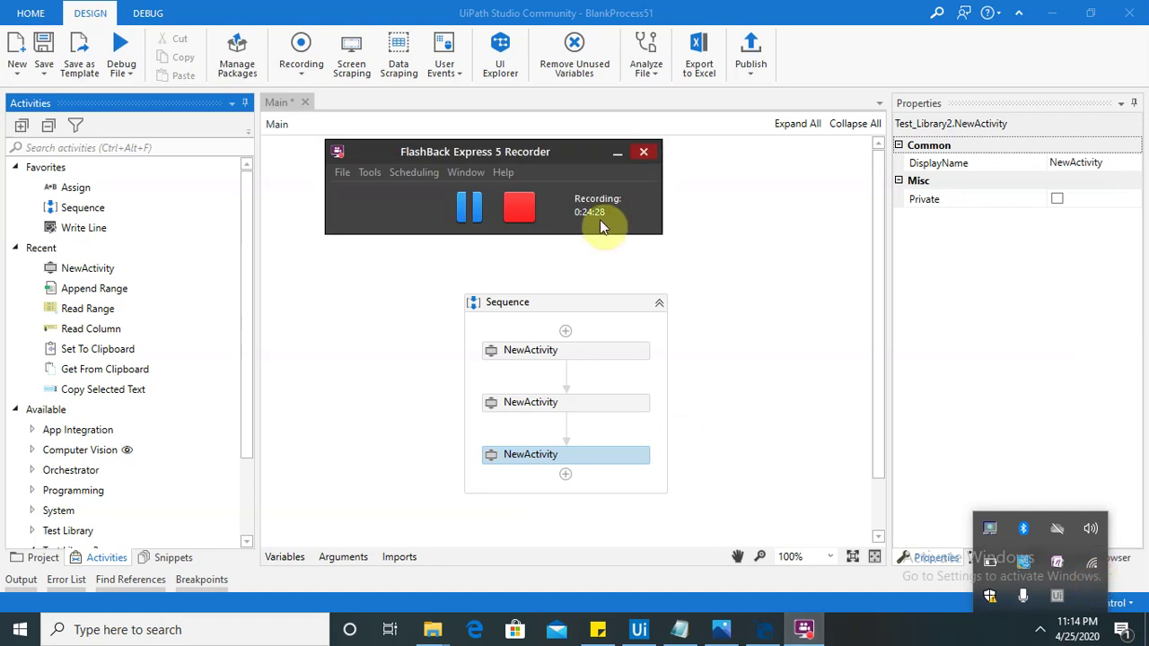